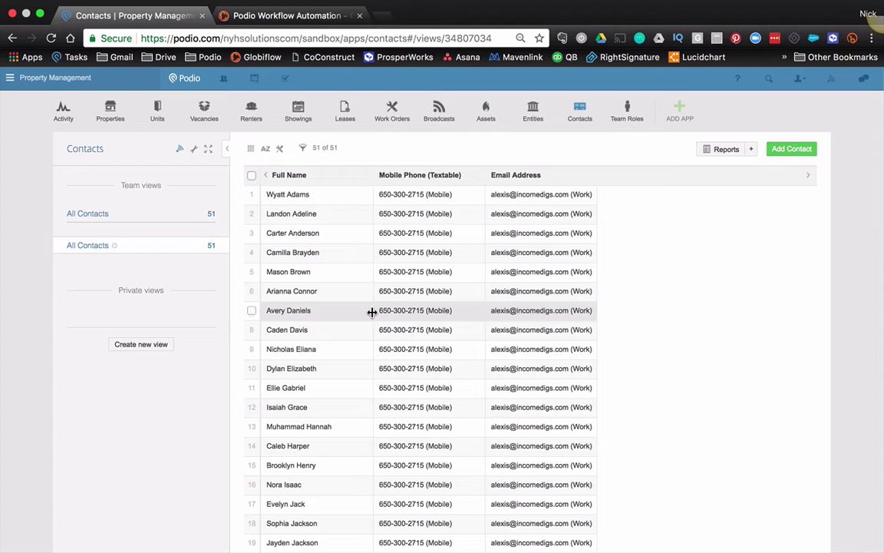
{"action": "left_click", "coordinate": [417, 343]}
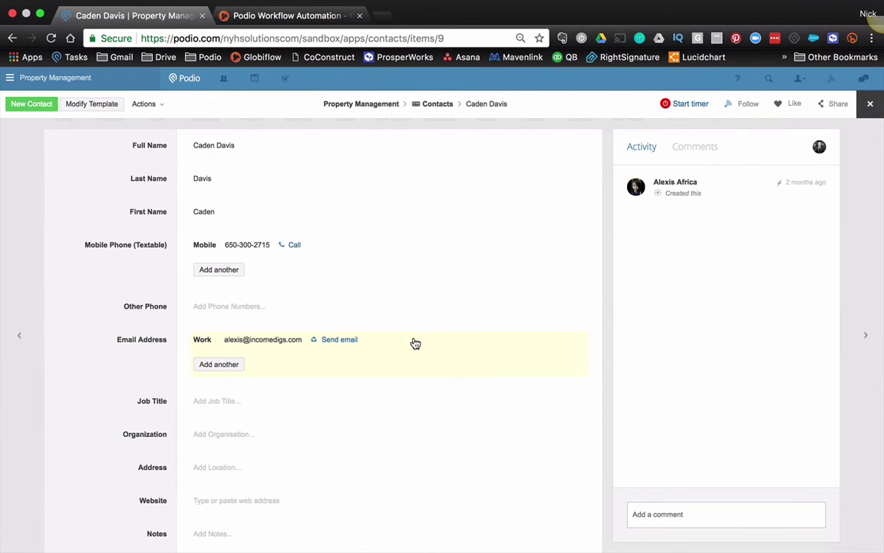
{"action": "left_click", "coordinate": [31, 254]}
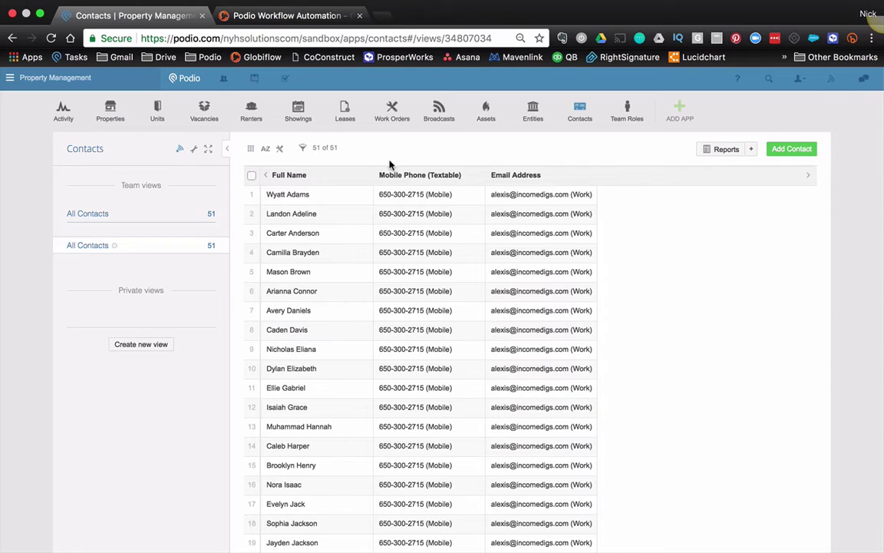
- Export all 51 Podio contacts to Excel, keeping the columns for unused phone and email types
{"action": "left_click", "coordinate": [194, 150]}
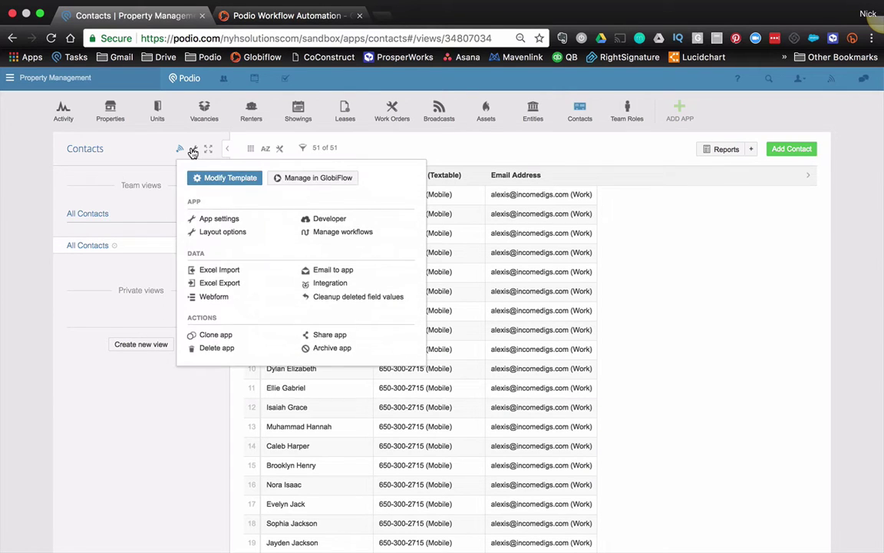
{"action": "left_click", "coordinate": [212, 283]}
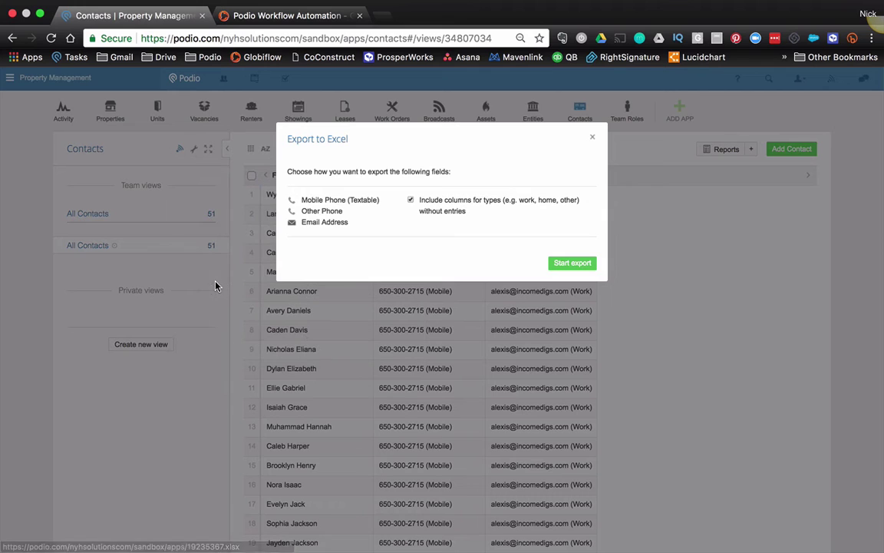
{"action": "left_click", "coordinate": [411, 201]}
{"action": "left_click", "coordinate": [410, 200]}
{"action": "left_click", "coordinate": [570, 265]}
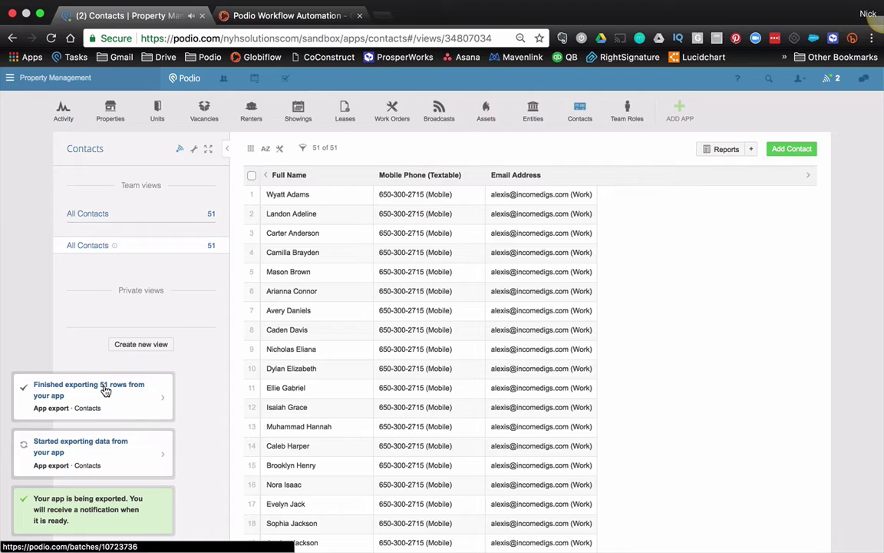
- Download Contacts - All Contacts.xlsx from the finished export and open it in Excel
{"action": "left_click", "coordinate": [107, 390]}
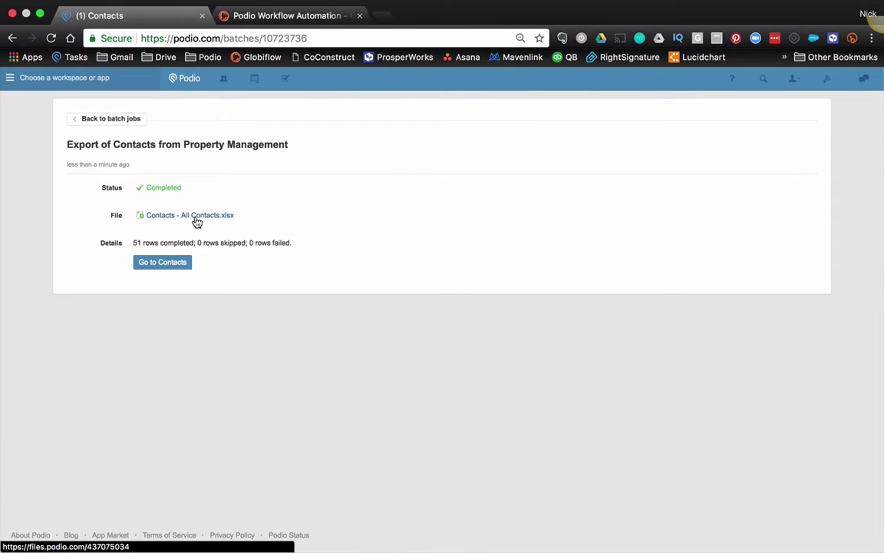
{"action": "left_click", "coordinate": [197, 222]}
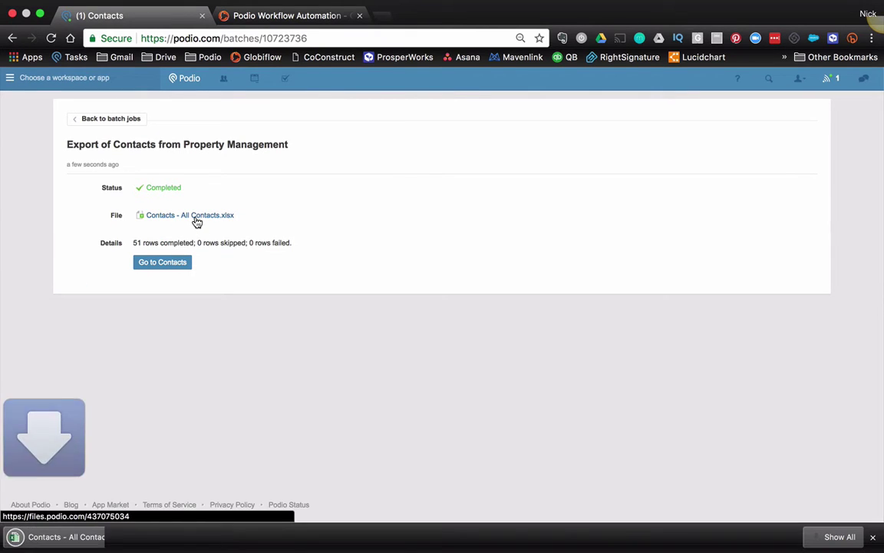
{"action": "left_click", "coordinate": [89, 537]}
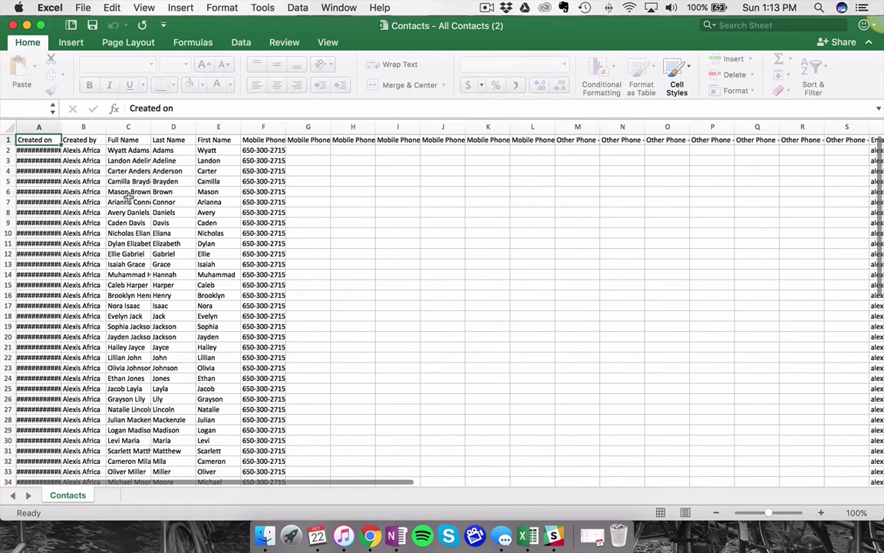
- Widen column A to show the full dates and autofit column C to the full names
{"action": "left_click", "coordinate": [128, 200]}
{"action": "left_click_drag", "start_coordinate": [63, 127], "coordinate": [76, 127]}
{"action": "left_click", "coordinate": [258, 150]}
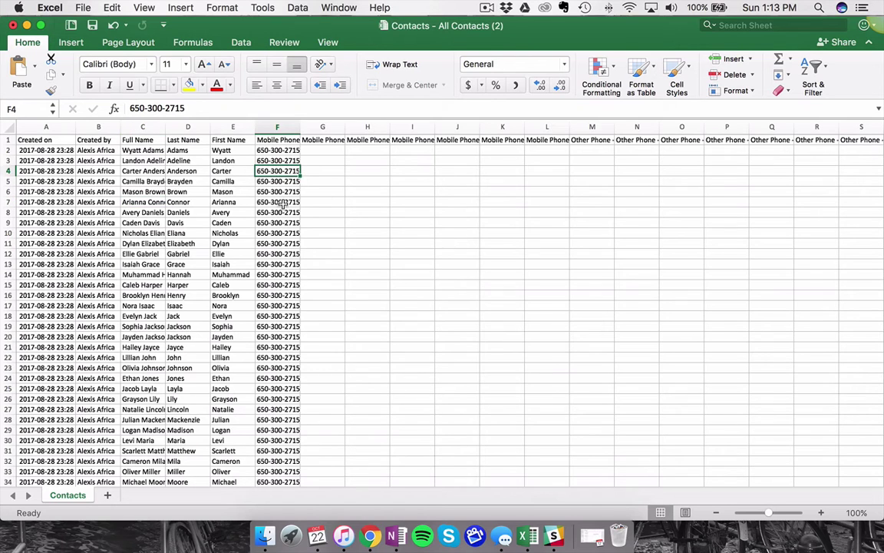
{"action": "mouse_move", "coordinate": [275, 222]}
{"action": "left_mouse_down"}
{"action": "mouse_move", "coordinate": [278, 238]}
{"action": "mouse_move", "coordinate": [276, 230]}
{"action": "left_mouse_up"}
{"action": "left_click", "coordinate": [238, 254]}
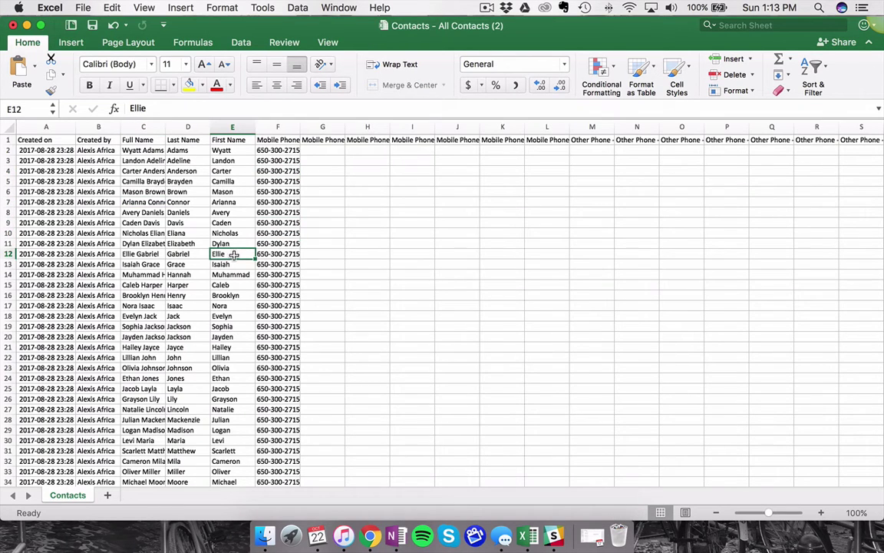
{"action": "double_click", "coordinate": [166, 127]}
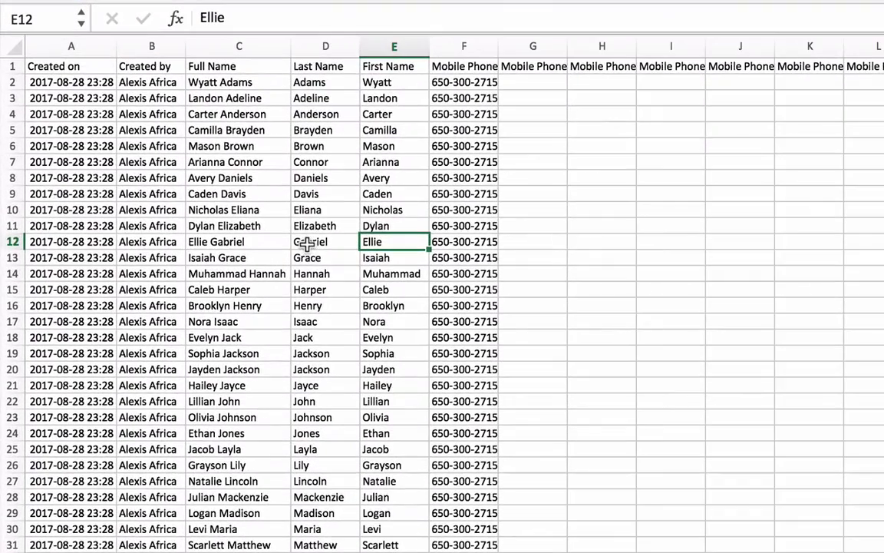
{"action": "scroll", "coordinate": [375, 357], "scroll_direction": "down", "scroll_amount": 3}
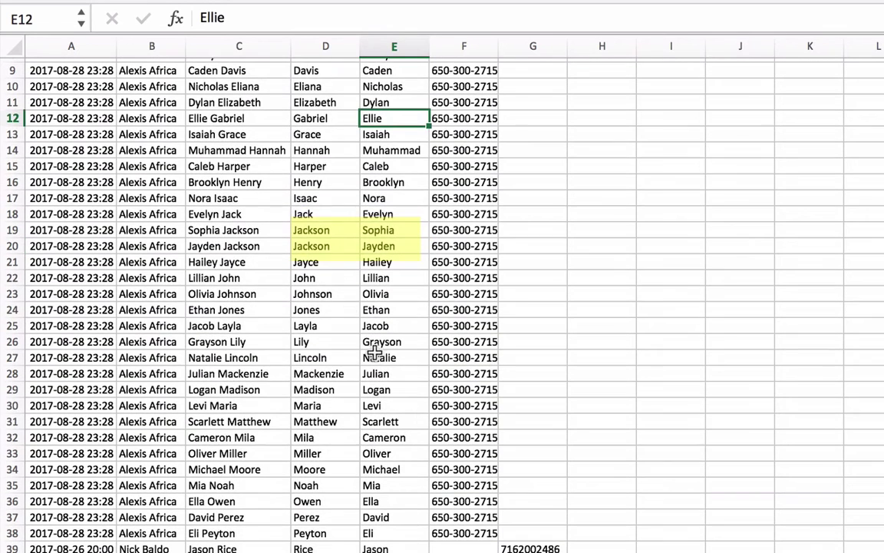
{"action": "left_click_drag", "start_coordinate": [337, 230], "coordinate": [335, 246]}
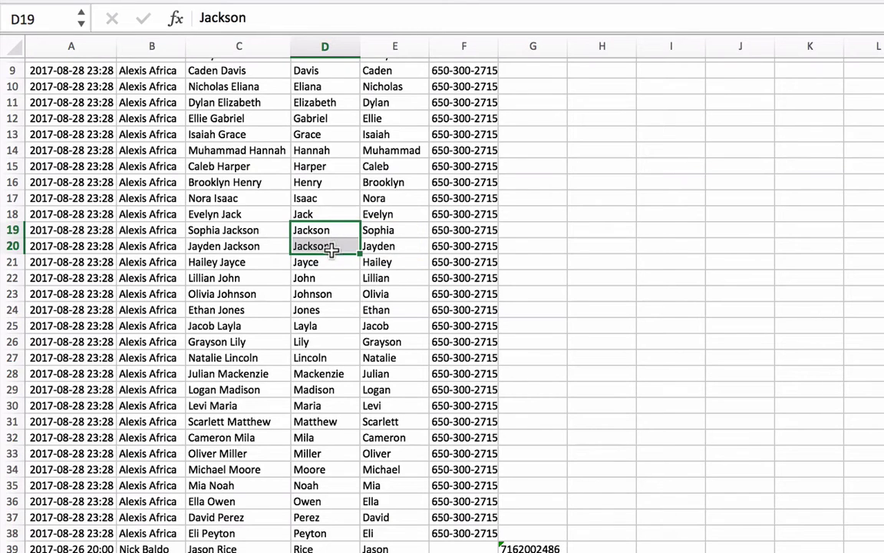
{"action": "left_click", "coordinate": [336, 216]}
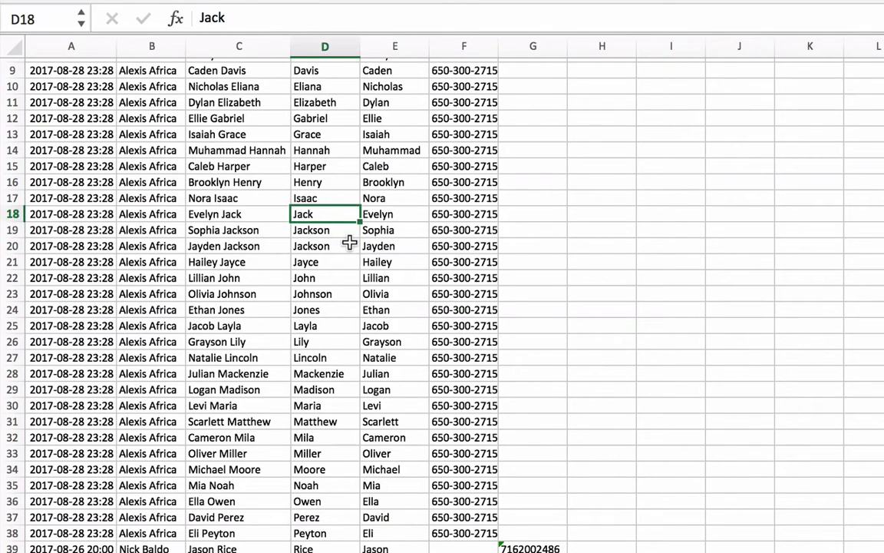
{"action": "double_click", "coordinate": [328, 215]}
{"action": "type", "text": "son"}
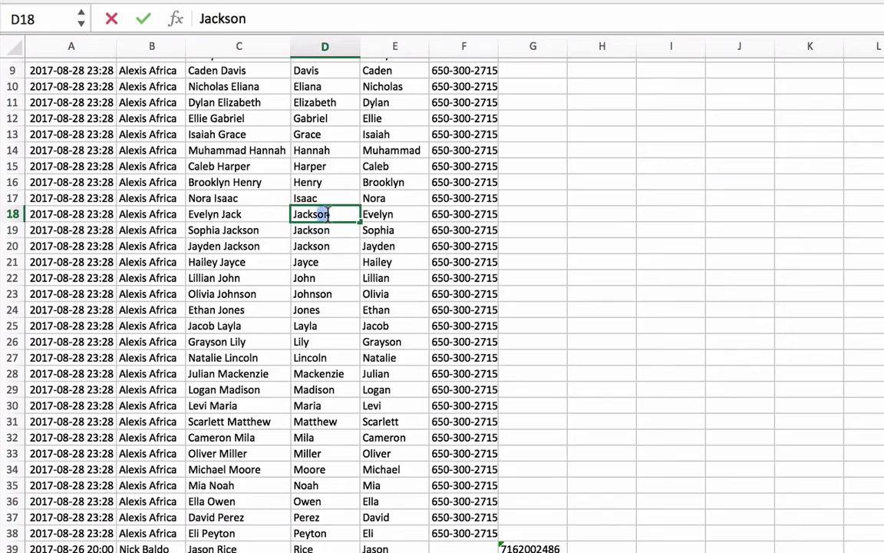
{"action": "key", "text": "Tab"}
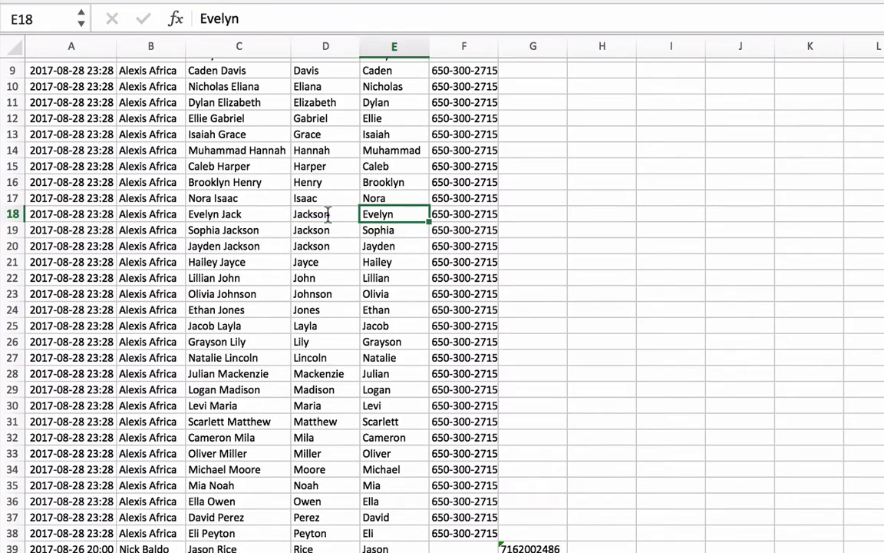
{"action": "key", "text": "super+z"}
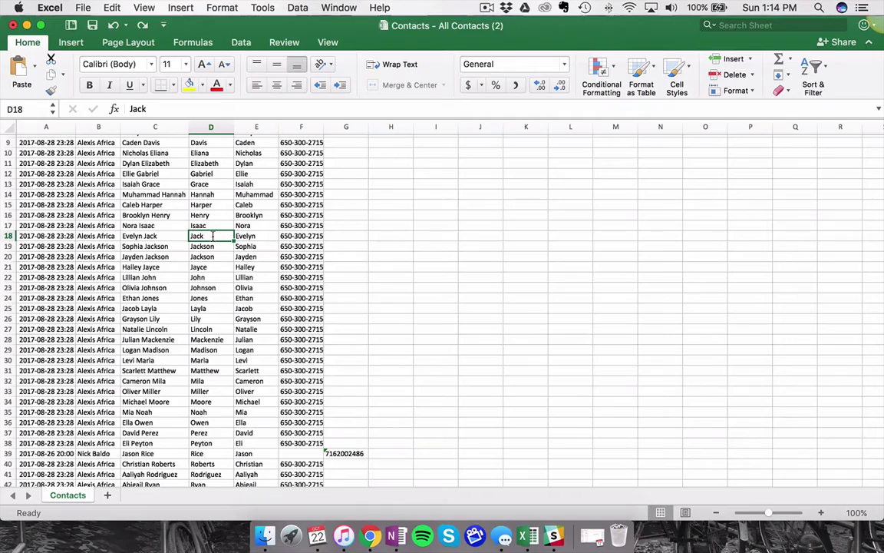
{"action": "key", "text": "ctrl+Down"}
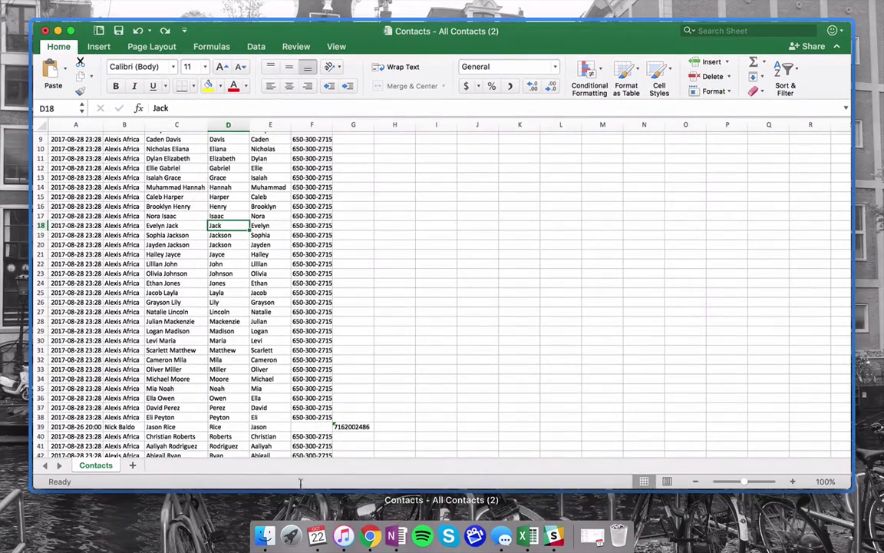
- Return to Chrome and reopen the Contacts app in the Property Management workspace
{"action": "left_click", "coordinate": [300, 483]}
{"action": "key", "text": "ctrl+Right"}
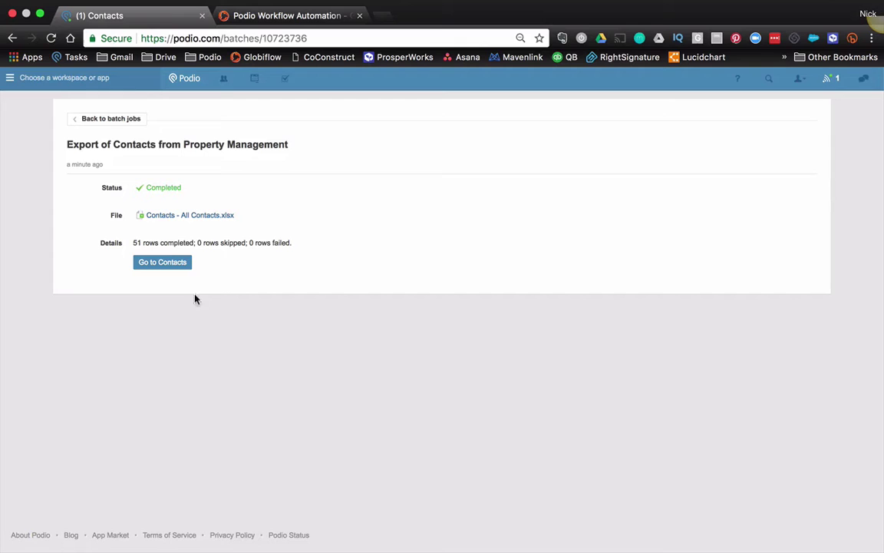
{"action": "left_click", "coordinate": [10, 78]}
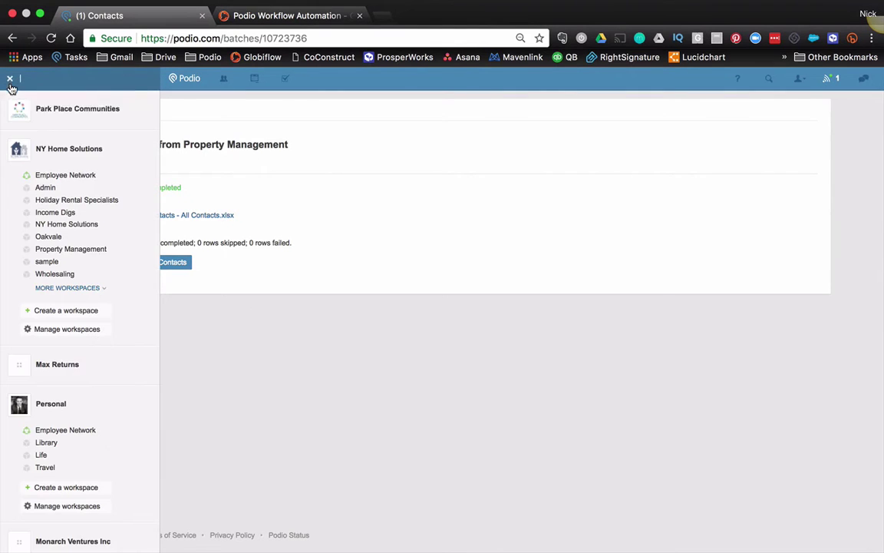
{"action": "left_click", "coordinate": [66, 250]}
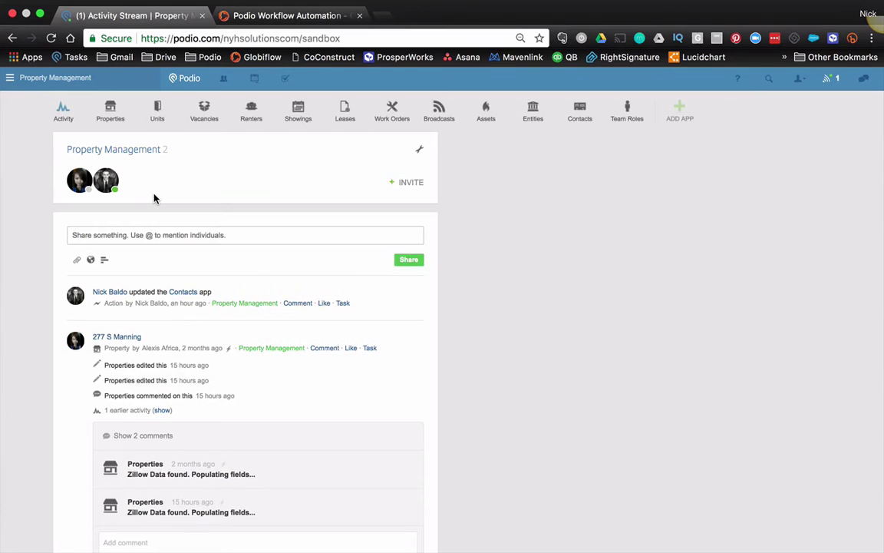
{"action": "left_click", "coordinate": [583, 115]}
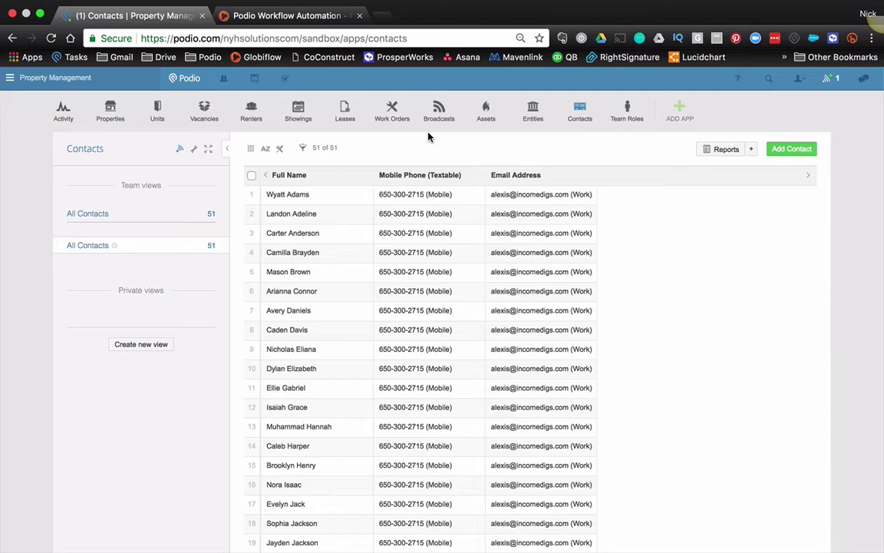
- From a contact record, add a single-line Text field below First Name in the Contacts template
{"action": "left_click", "coordinate": [313, 198]}
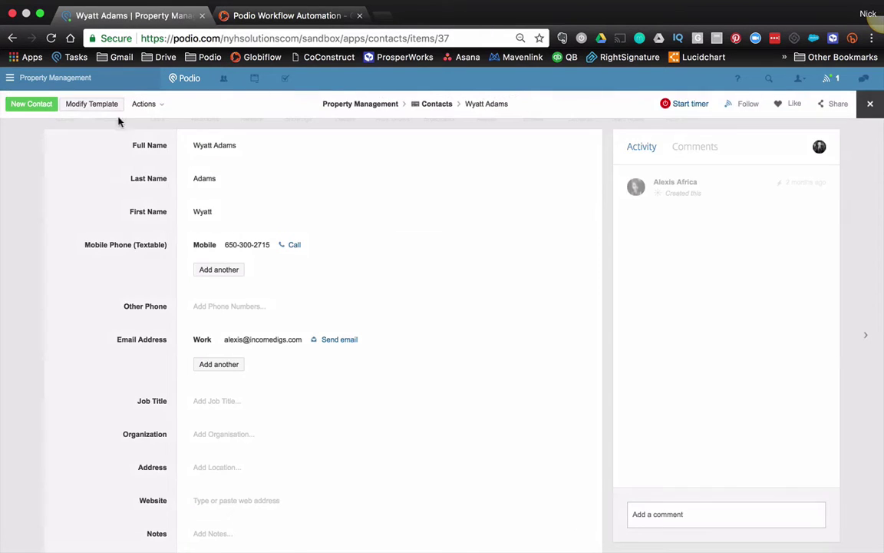
{"action": "left_click", "coordinate": [87, 102]}
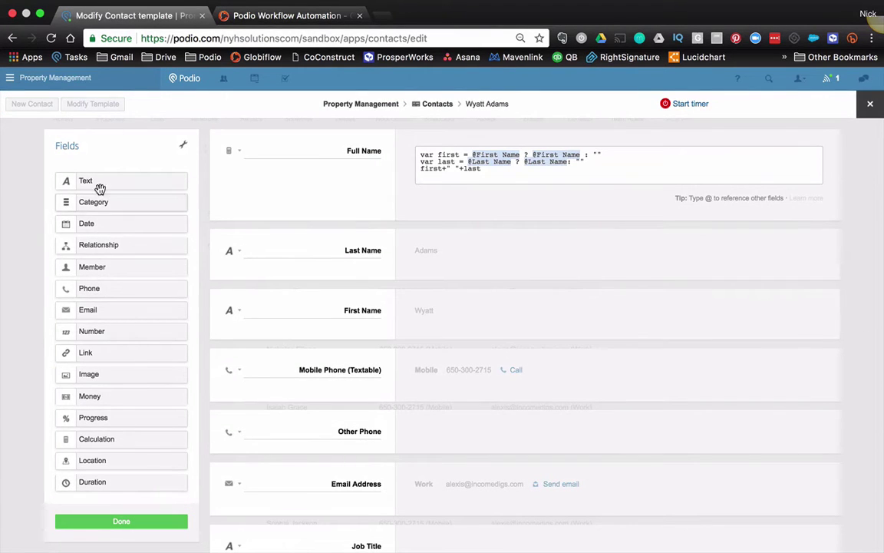
{"action": "left_click_drag", "start_coordinate": [103, 179], "coordinate": [235, 343]}
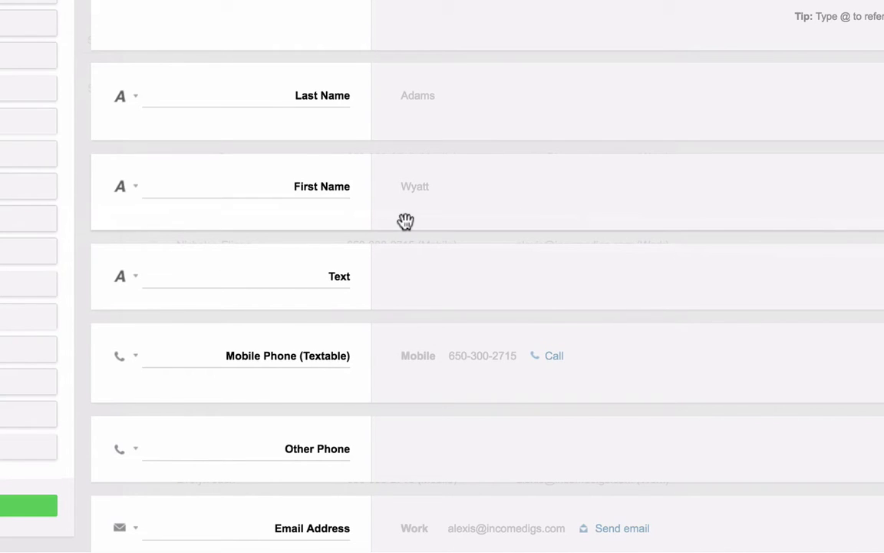
{"action": "left_click", "coordinate": [130, 279]}
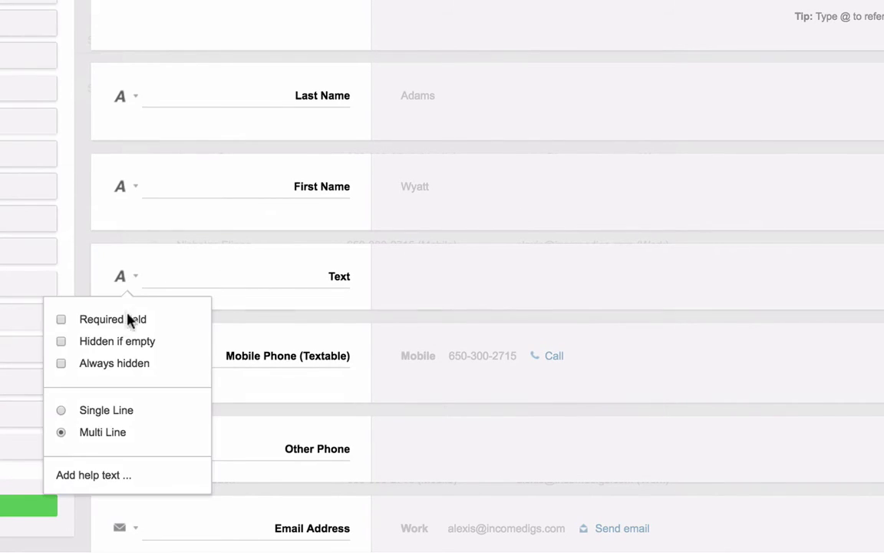
{"action": "left_click", "coordinate": [61, 410]}
- Make the new field always hidden, name it 'Unique ID', and save the template
{"action": "left_click", "coordinate": [61, 363]}
{"action": "double_click", "coordinate": [339, 278]}
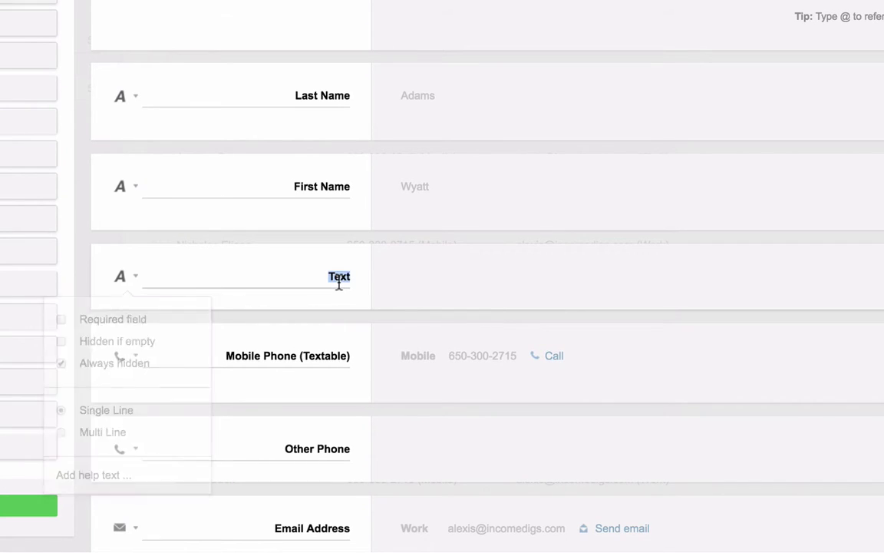
{"action": "type", "text": "Unique ID"}
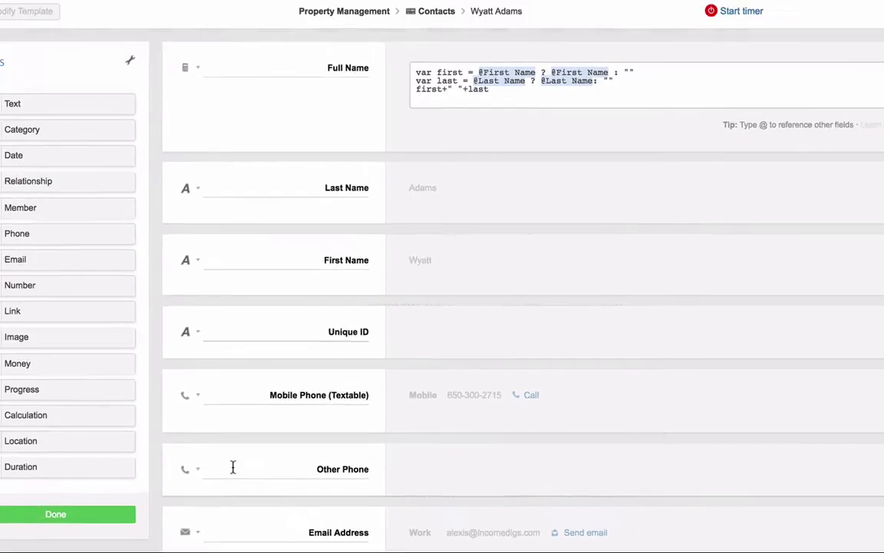
{"action": "left_click", "coordinate": [1, 513]}
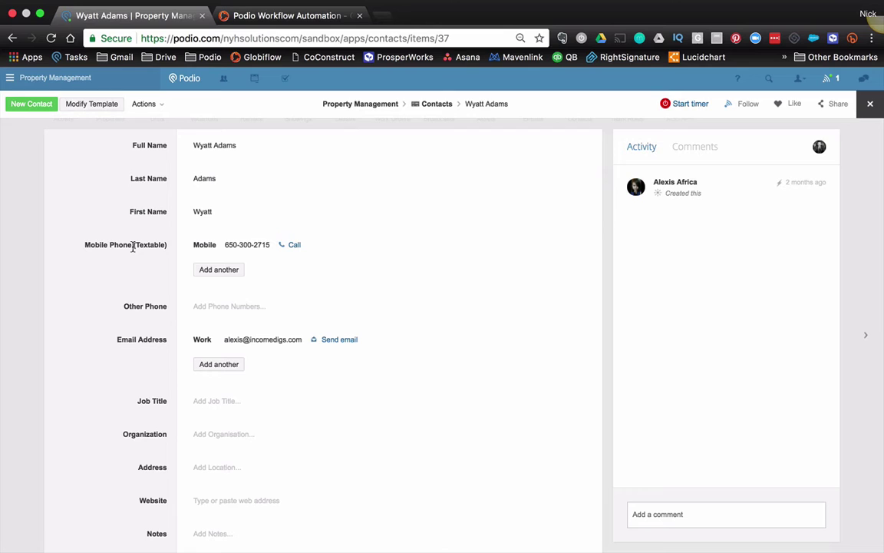
- In Globiflow, refresh Property Management and create a Contacts manual flow named Populate Unique ID
{"action": "left_click", "coordinate": [265, 17]}
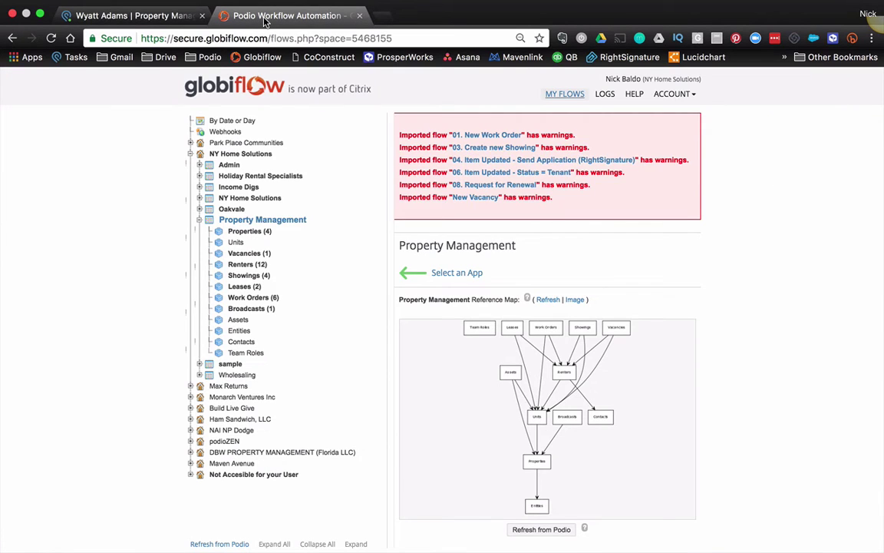
{"action": "left_click", "coordinate": [252, 220]}
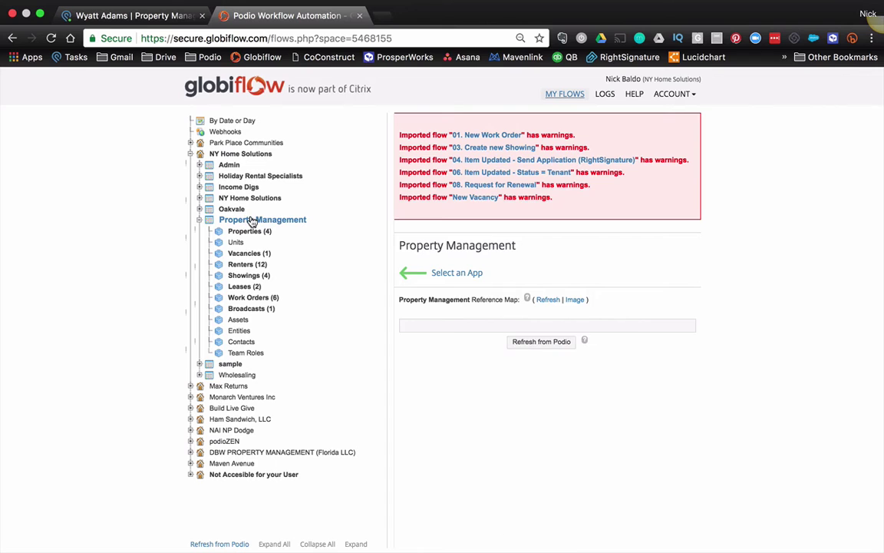
{"action": "left_click", "coordinate": [547, 299]}
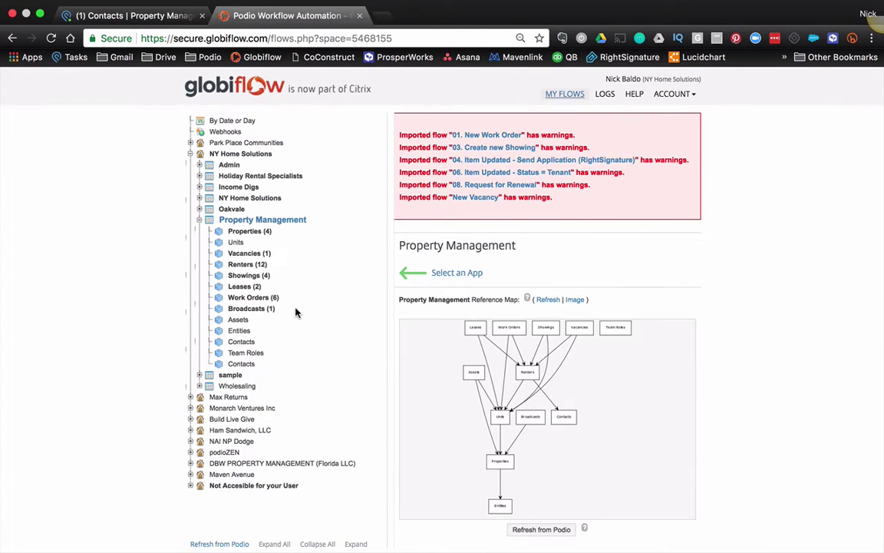
{"action": "left_click", "coordinate": [246, 364]}
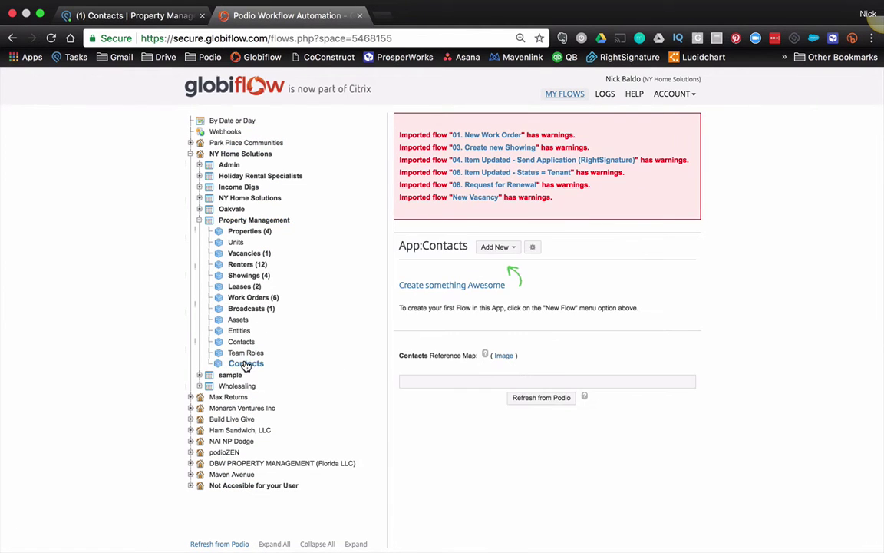
{"action": "left_click", "coordinate": [507, 247]}
{"action": "left_click", "coordinate": [507, 265]}
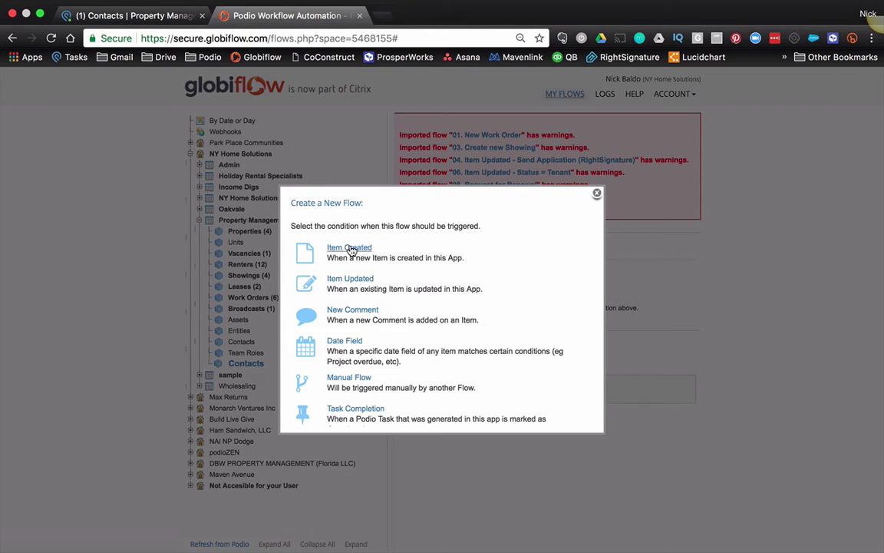
{"action": "left_click", "coordinate": [343, 377]}
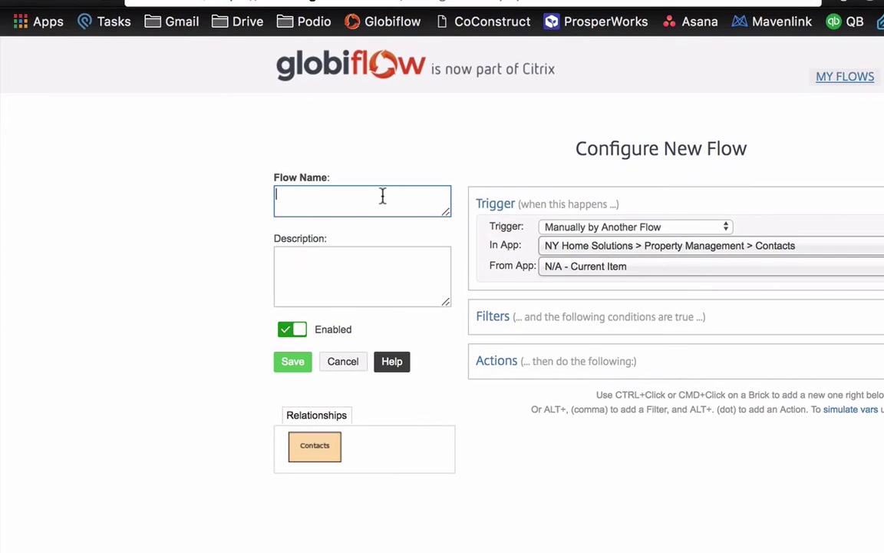
{"action": "type", "text": "Populate Unique DI"}
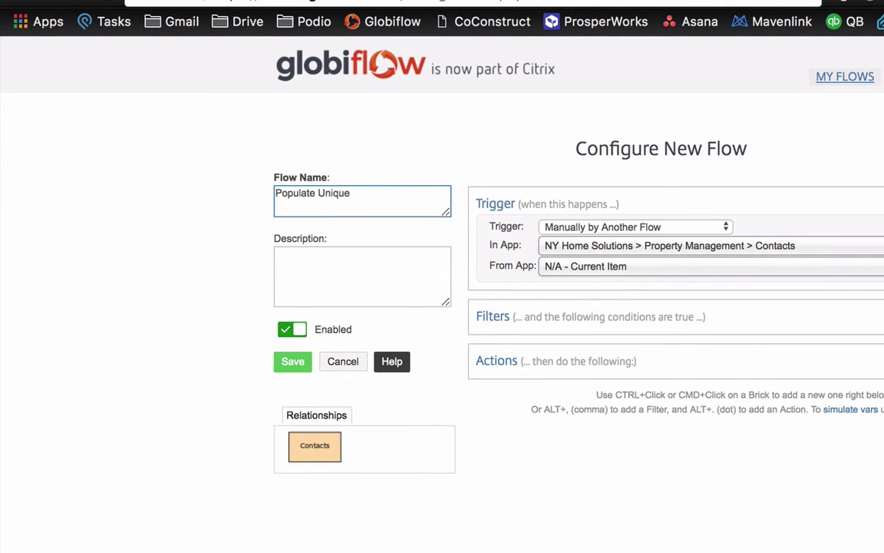
{"action": "type", "text": "ID"}
- Add a silent Update Item action setting Unique ID to the formatted Podio App Item ID, then save
{"action": "left_click", "coordinate": [783, 356]}
{"action": "type", "text": "u"}
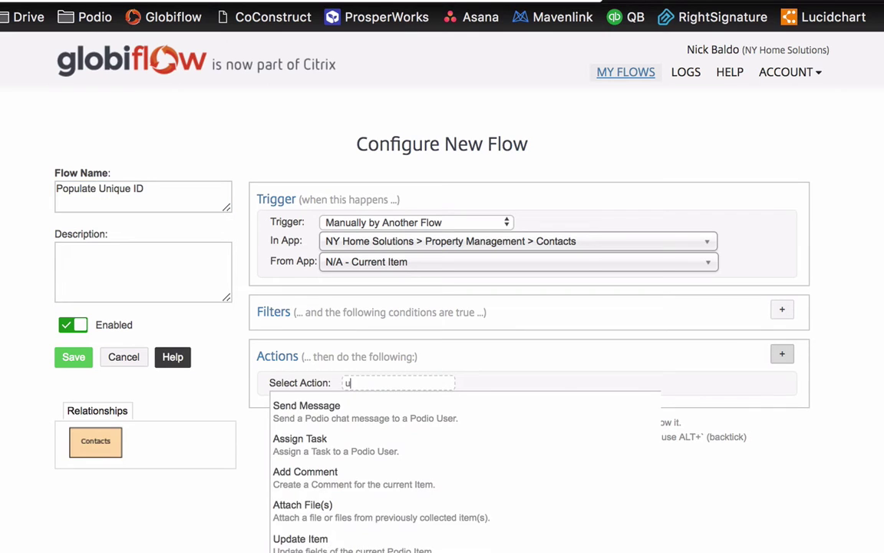
{"action": "type", "text": "pdate"}
{"action": "key", "text": "Return"}
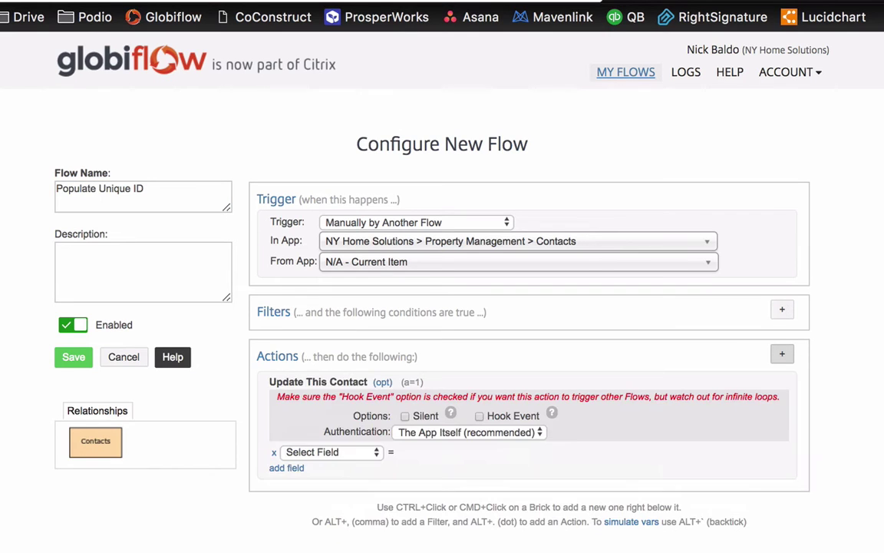
{"action": "left_click", "coordinate": [405, 416]}
{"action": "left_click", "coordinate": [332, 452]}
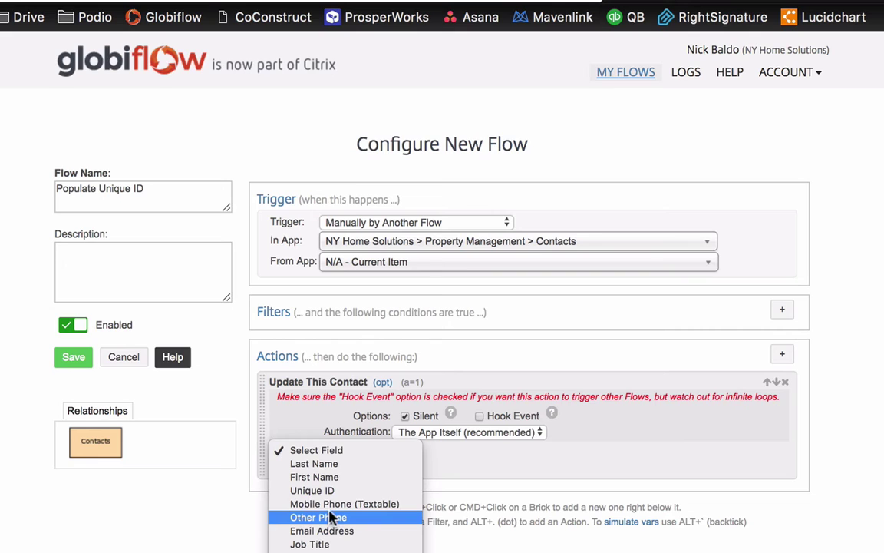
{"action": "left_click", "coordinate": [331, 490]}
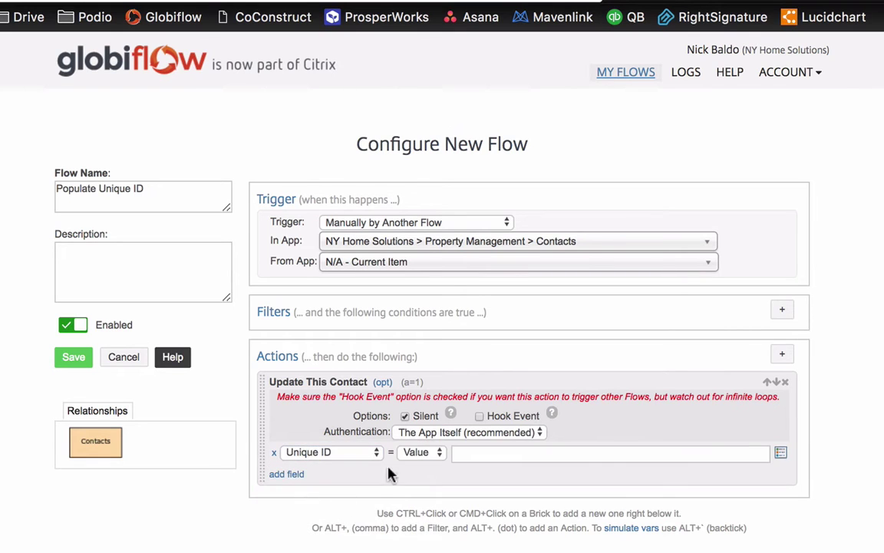
{"action": "left_click", "coordinate": [781, 452]}
{"action": "type", "text": "id"}
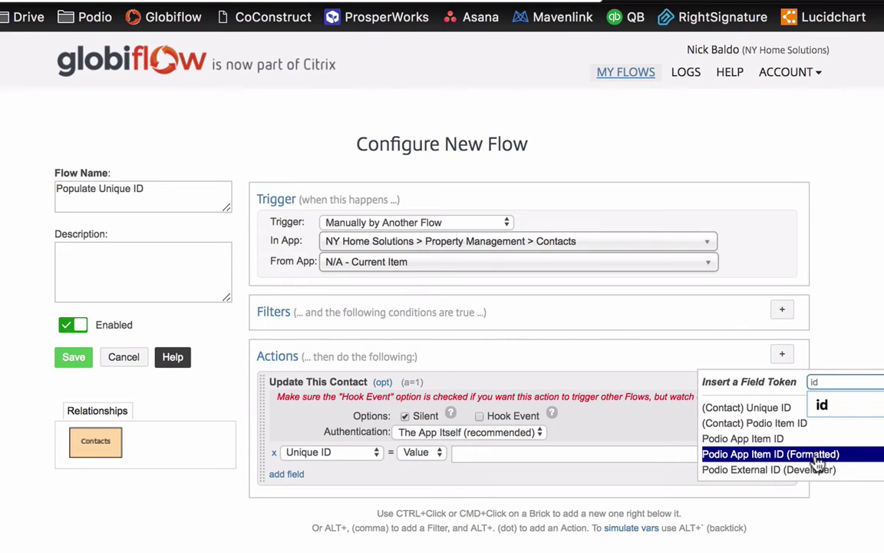
{"action": "left_click", "coordinate": [854, 457]}
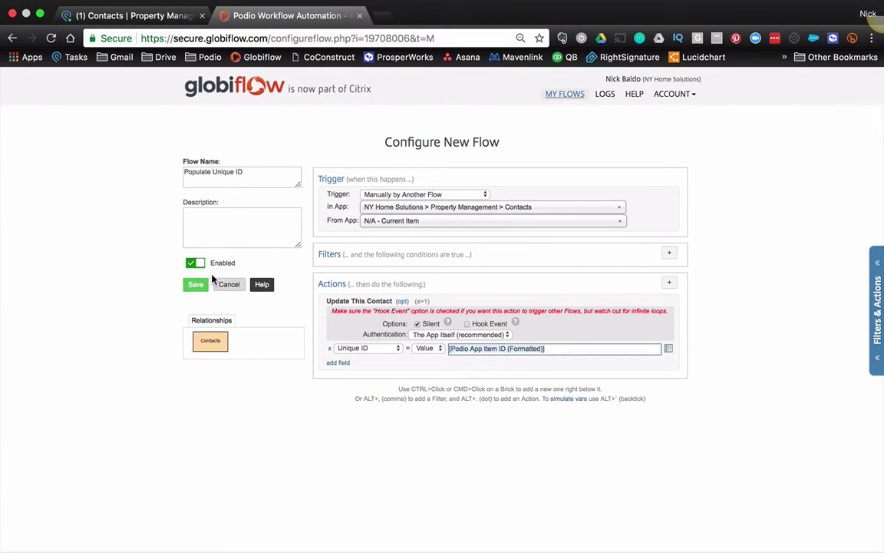
{"action": "left_click", "coordinate": [74, 357]}
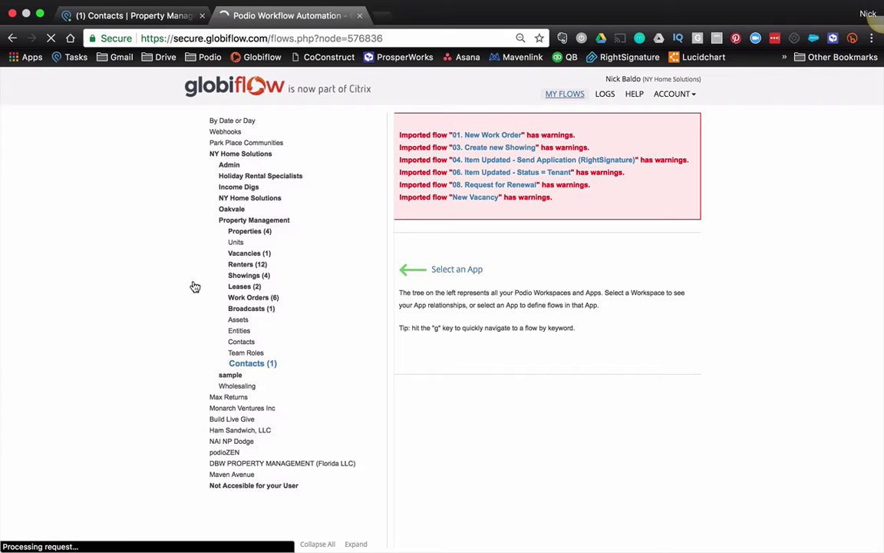
- Create a new Item Created flow for Contacts named 'New Item'
{"action": "left_click", "coordinate": [500, 246]}
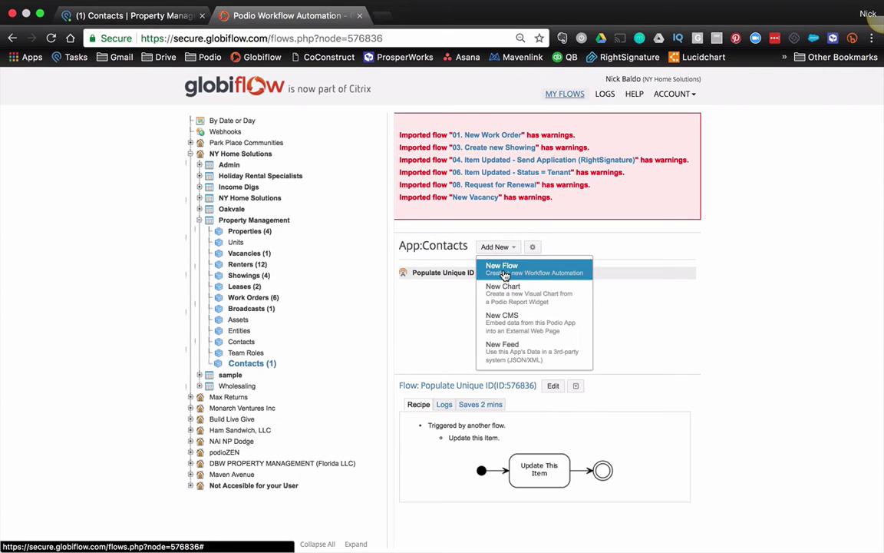
{"action": "left_click", "coordinate": [505, 268]}
{"action": "left_click", "coordinate": [388, 247]}
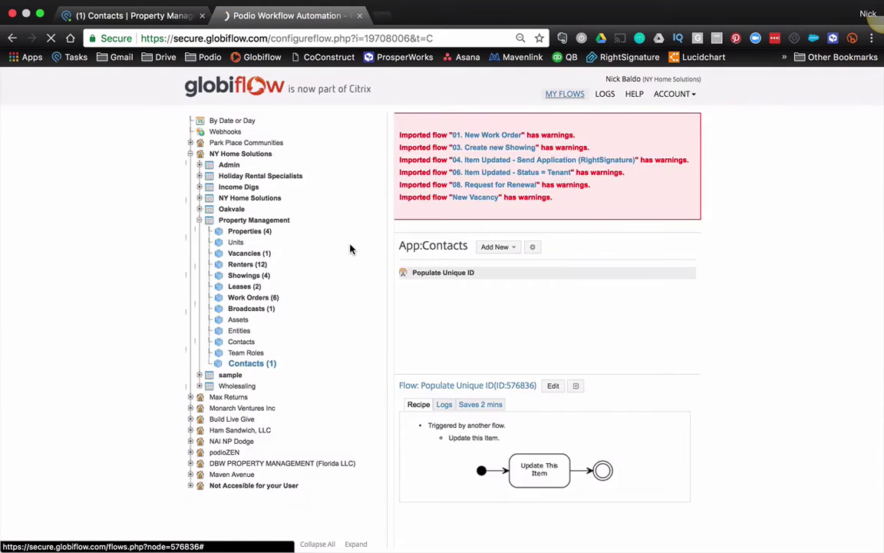
{"action": "left_click", "coordinate": [245, 181]}
{"action": "type", "text": "New Item"}
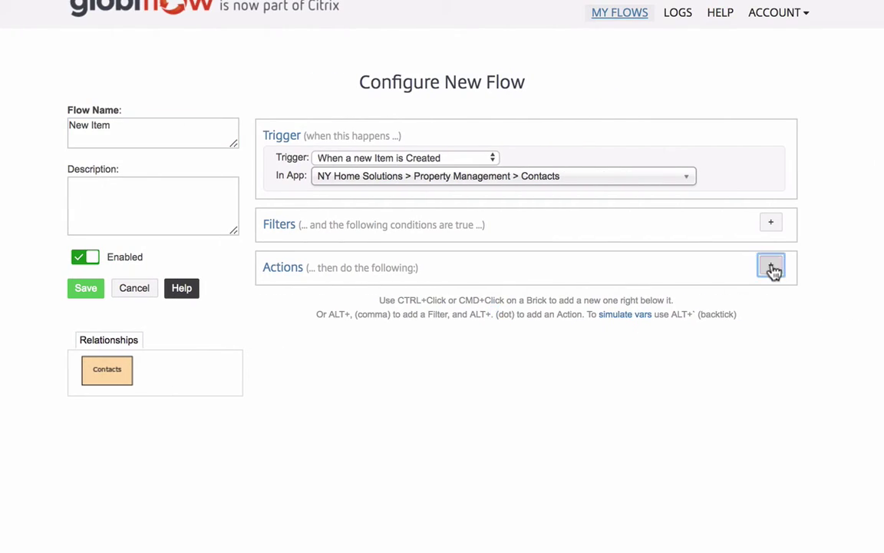
- Add a Trigger Flow action that runs Populate Unique ID, and save the New Item flow
{"action": "left_click", "coordinate": [772, 269]}
{"action": "type", "text": "tr"}
{"action": "left_click", "coordinate": [385, 325]}
{"action": "left_click", "coordinate": [411, 307]}
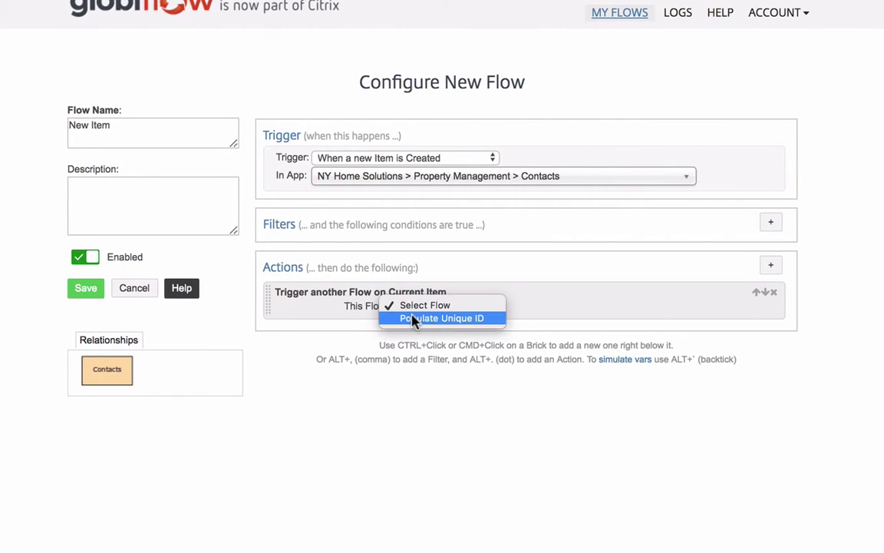
{"action": "left_click", "coordinate": [413, 319]}
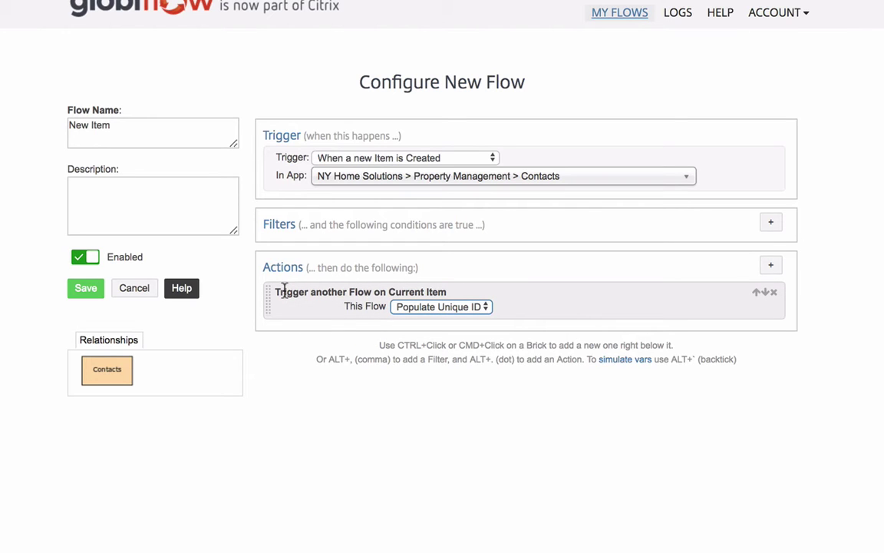
{"action": "left_click", "coordinate": [93, 288]}
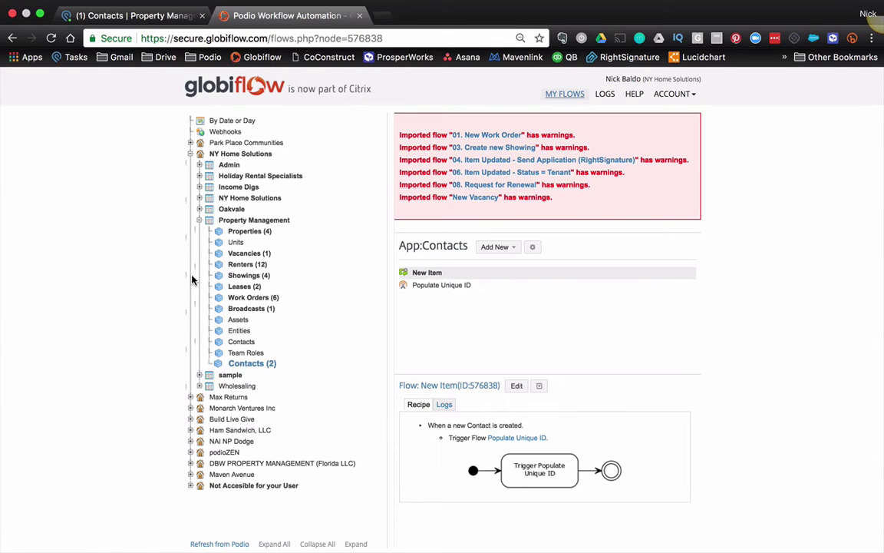
- Run Populate Unique ID on all existing contacts, then go back to the Podio Contacts list
{"action": "left_click", "coordinate": [441, 288]}
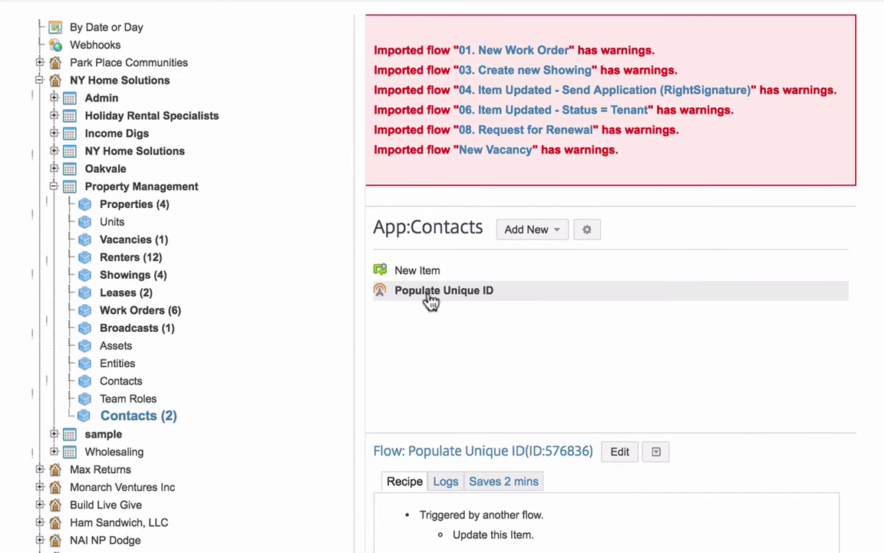
{"action": "left_click", "coordinate": [657, 455]}
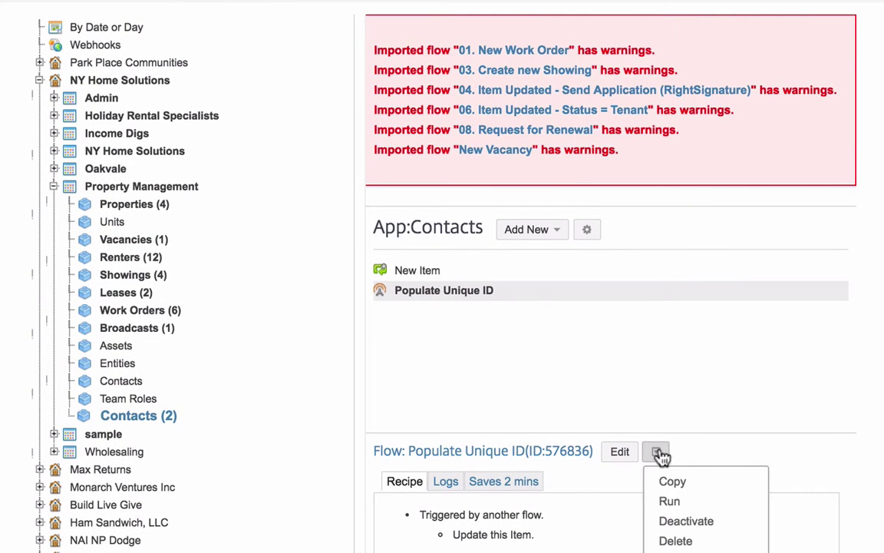
{"action": "left_click", "coordinate": [671, 502]}
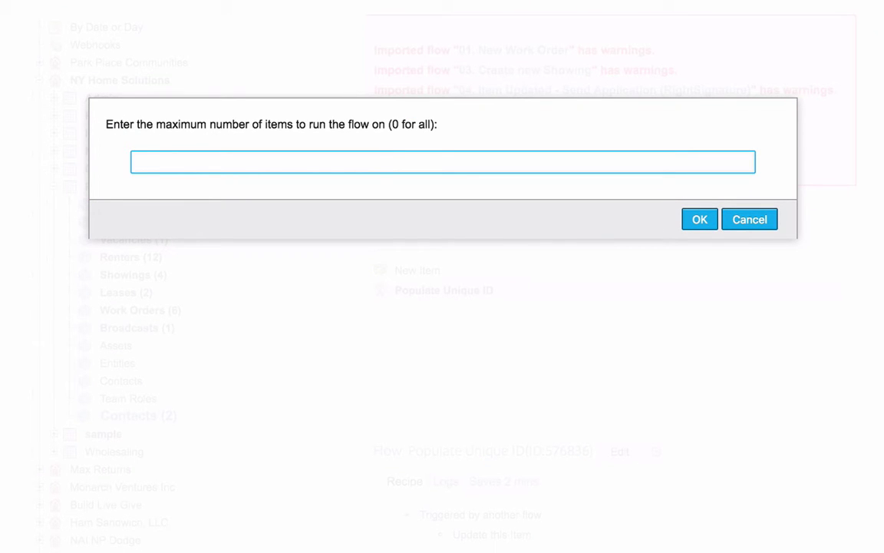
{"action": "left_click", "coordinate": [702, 218]}
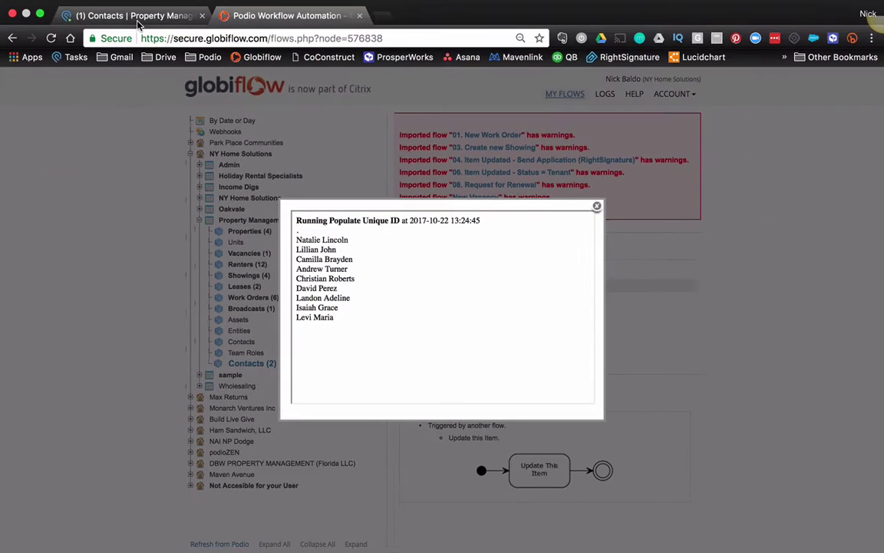
{"action": "left_click", "coordinate": [138, 23]}
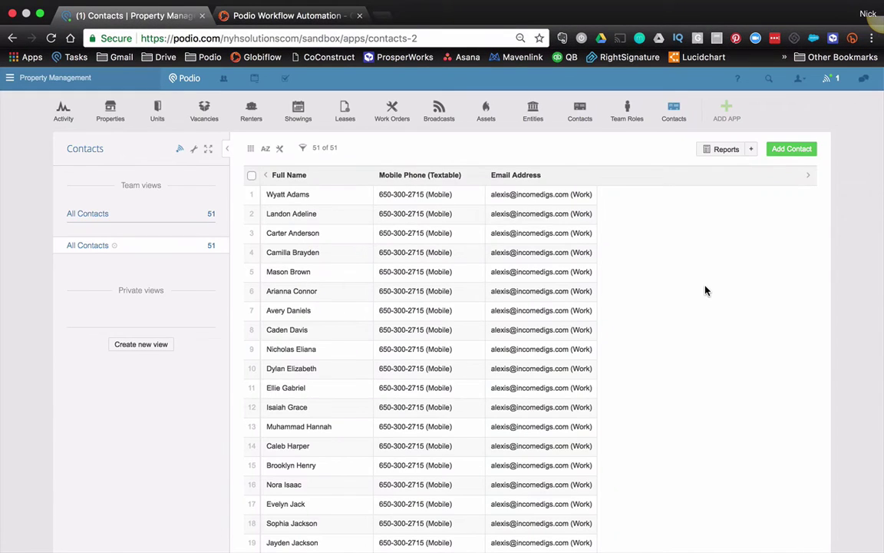
- Find a contact on the page and confirm its Unique ID field is populated
{"action": "key", "text": "ctrl+f"}
{"action": "type", "text": "nata"}
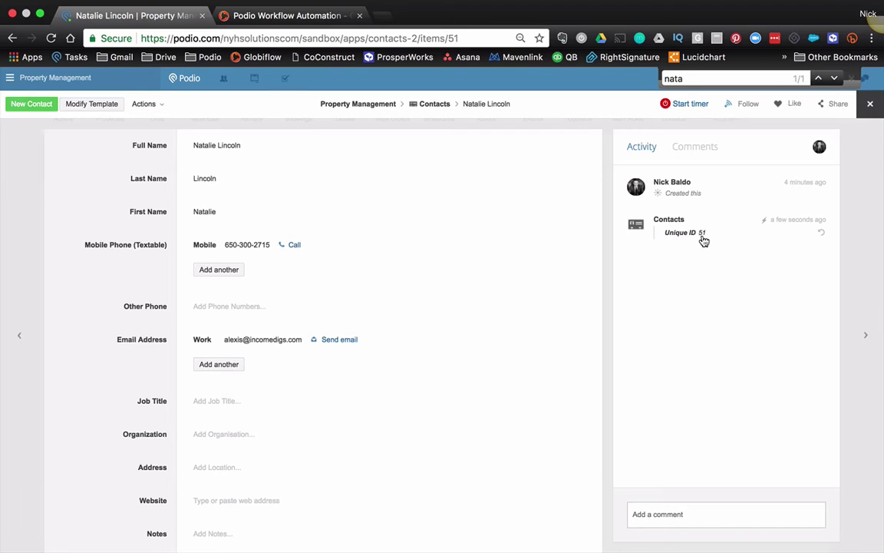
{"action": "key", "text": "Escape"}
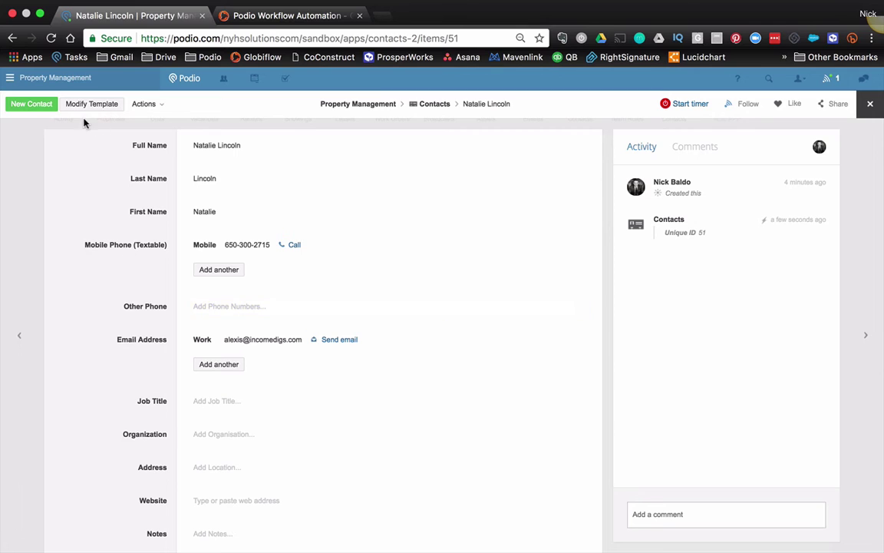
{"action": "left_click", "coordinate": [24, 186]}
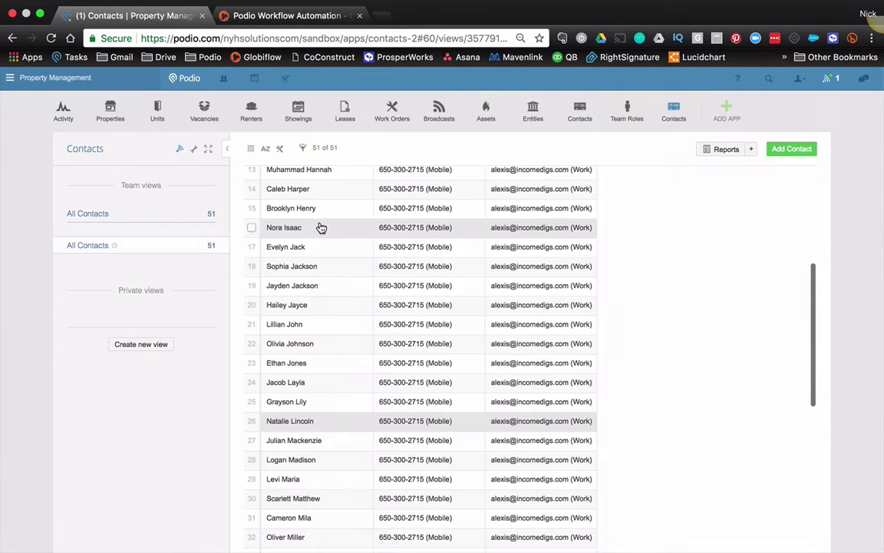
- Show and then hide the Unique ID column in the Contacts table, then return to Globiflow
{"action": "left_click", "coordinate": [281, 149]}
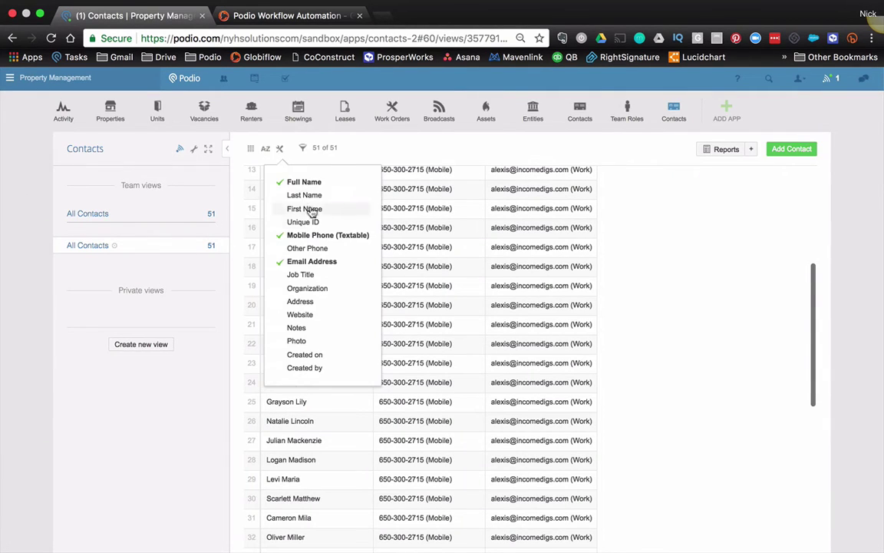
{"action": "left_click", "coordinate": [290, 222]}
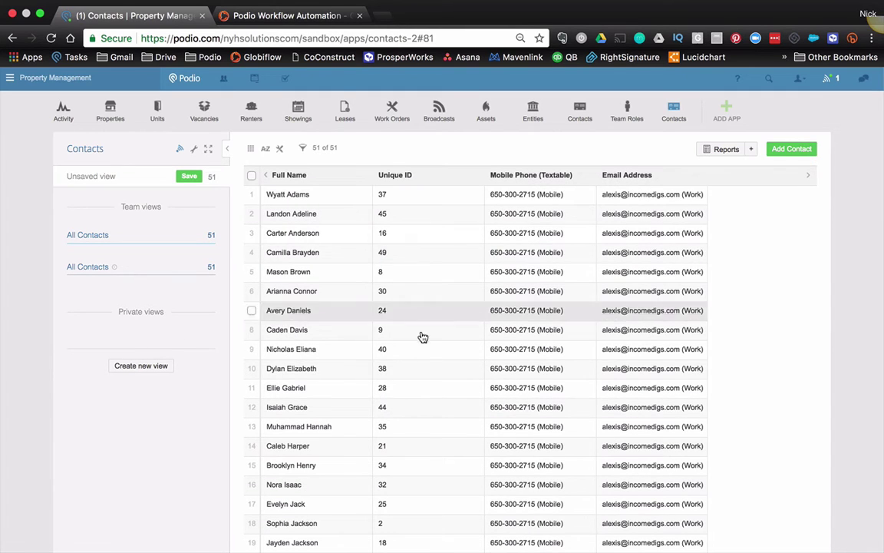
{"action": "left_click", "coordinate": [279, 149]}
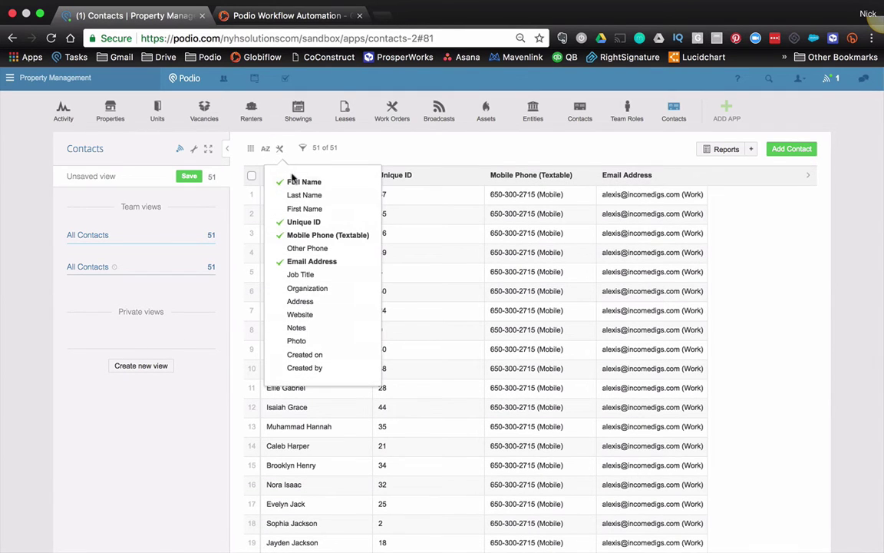
{"action": "left_click", "coordinate": [342, 224]}
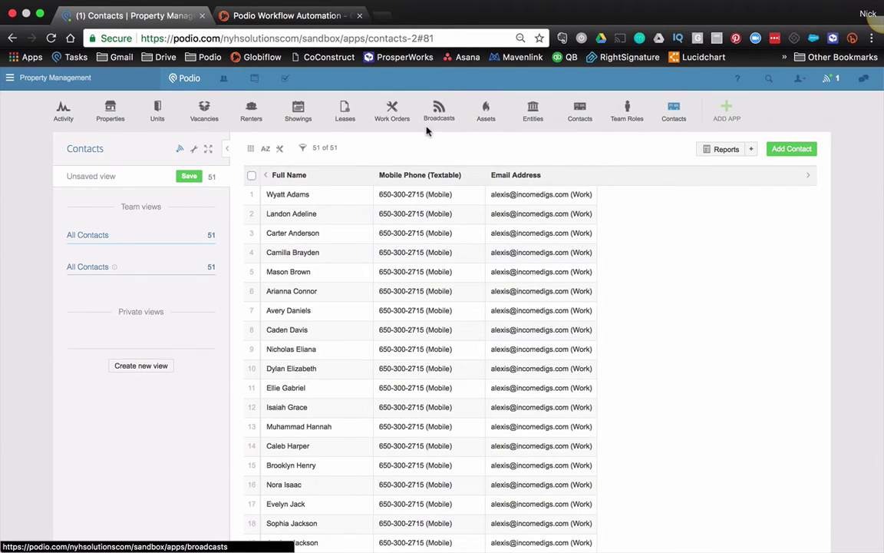
{"action": "left_click", "coordinate": [254, 16]}
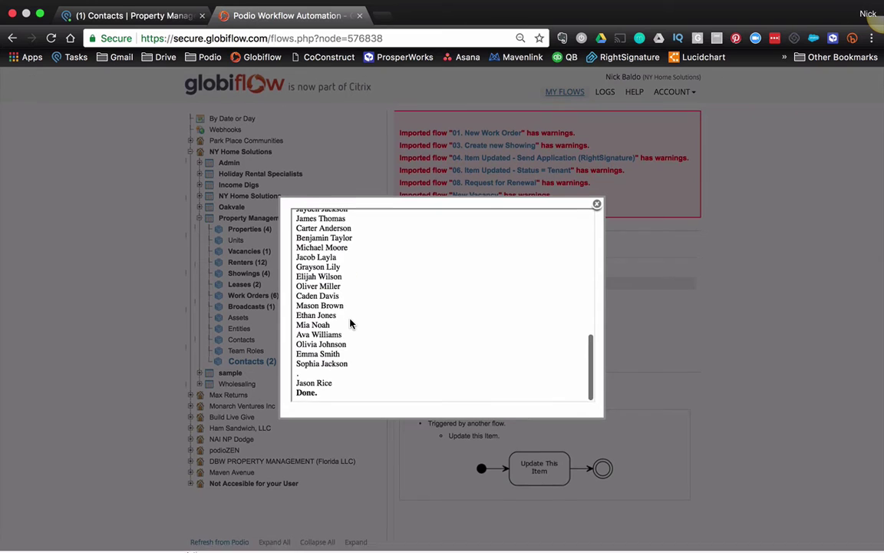
- Close the Globiflow log and export the 51 Podio contacts to Excel again, downloading Contacts - Last view used.xlsx
{"action": "left_click", "coordinate": [597, 202]}
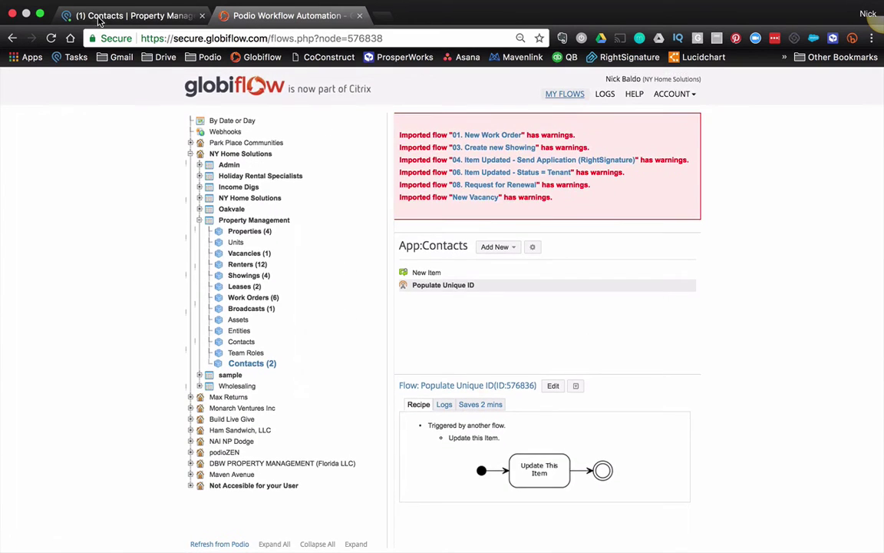
{"action": "left_click", "coordinate": [100, 17]}
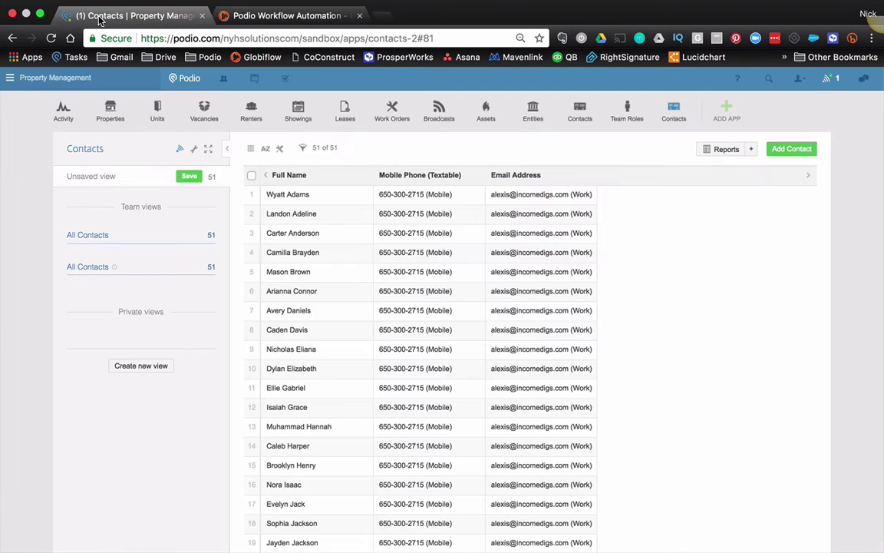
{"action": "left_click", "coordinate": [194, 148]}
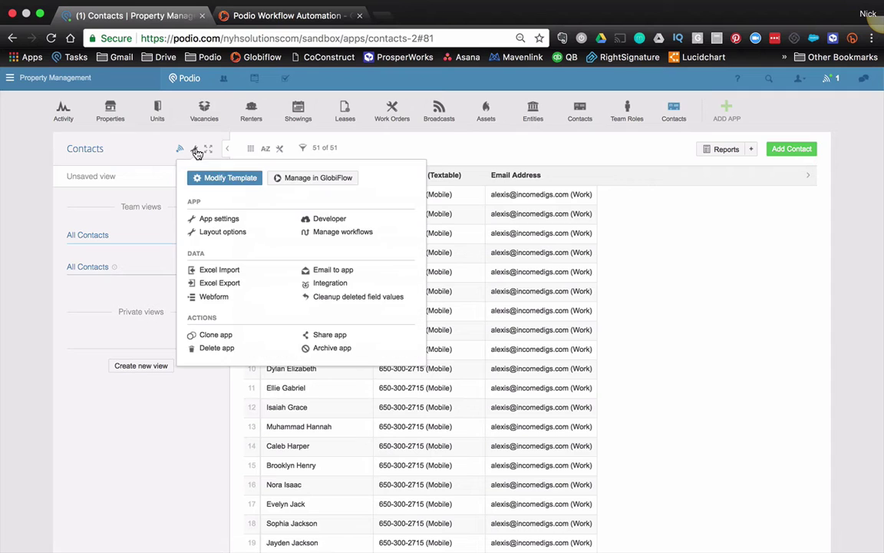
{"action": "left_click", "coordinate": [218, 284]}
{"action": "left_click", "coordinate": [411, 201]}
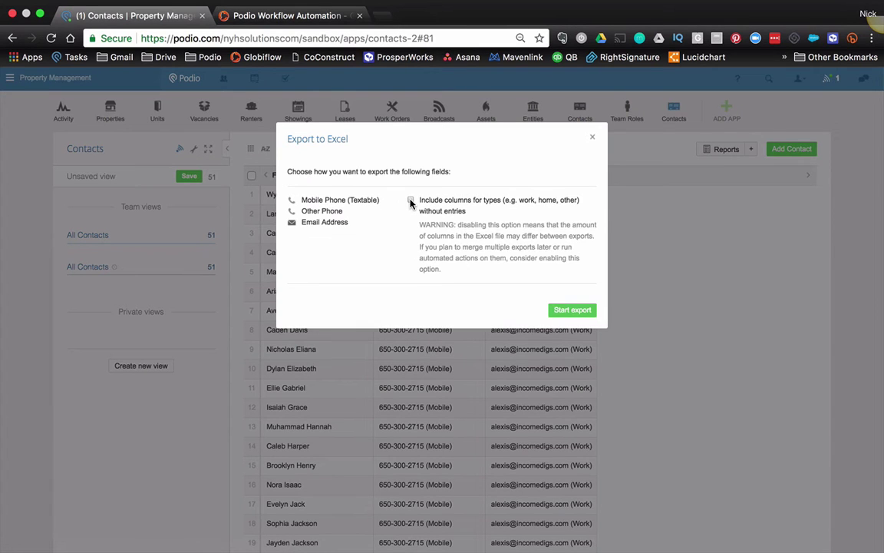
{"action": "left_click", "coordinate": [411, 201]}
{"action": "left_click", "coordinate": [574, 259]}
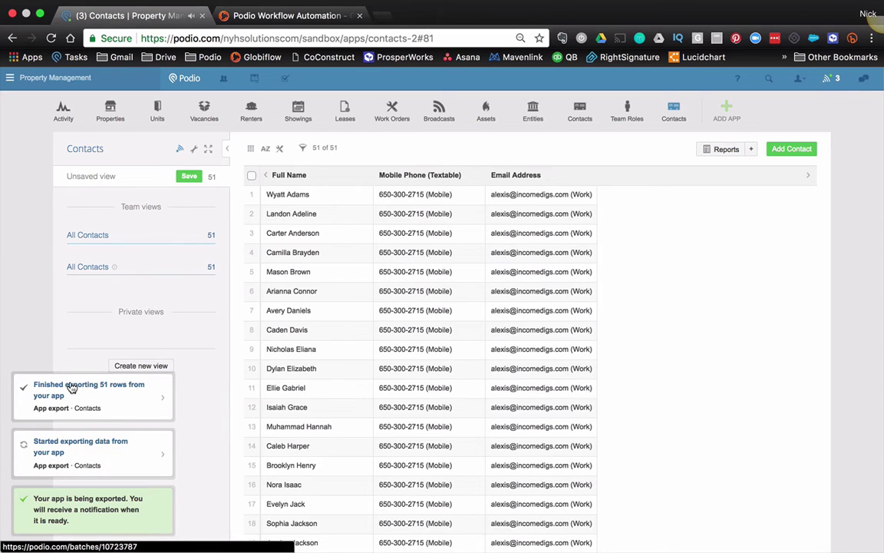
{"action": "left_click", "coordinate": [73, 387]}
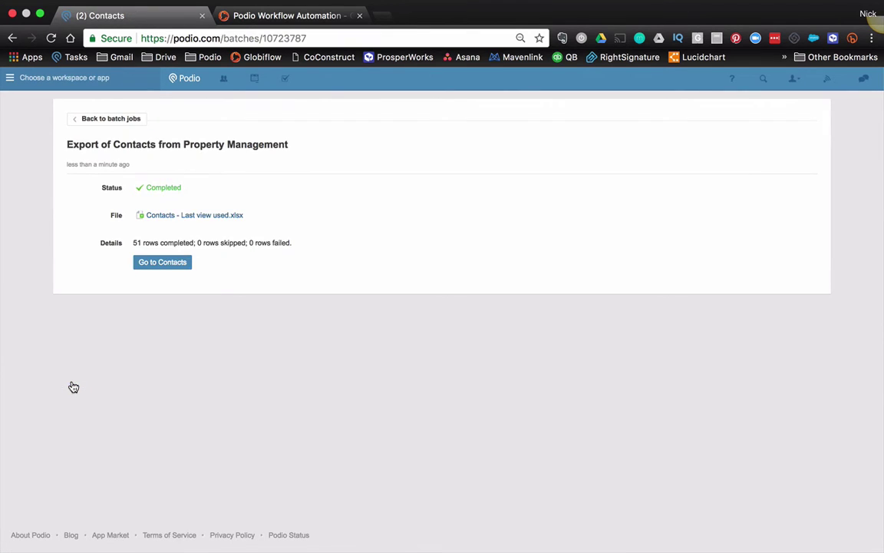
{"action": "left_click", "coordinate": [210, 217]}
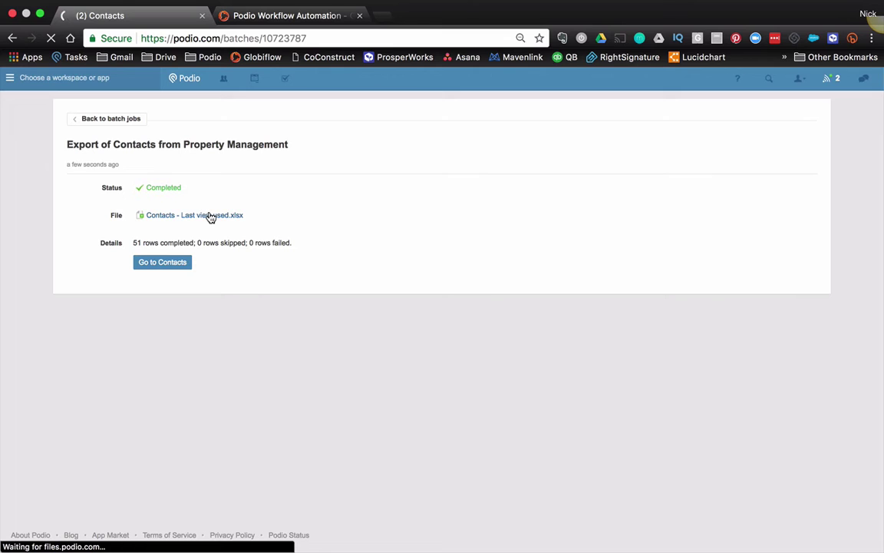
- Open Contacts - Last view used.xlsx, widen the Full Name column, and select the Unique ID values in rows 2–20
{"action": "left_click", "coordinate": [86, 537]}
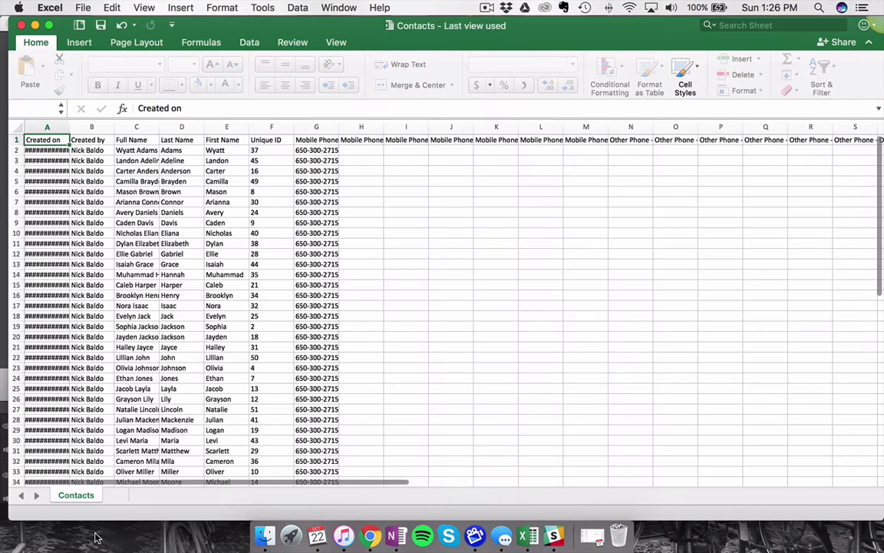
{"action": "left_click_drag", "start_coordinate": [159, 127], "coordinate": [184, 127]}
{"action": "left_click", "coordinate": [238, 264]}
{"action": "left_click", "coordinate": [289, 149]}
{"action": "left_click_drag", "start_coordinate": [289, 150], "coordinate": [289, 336]}
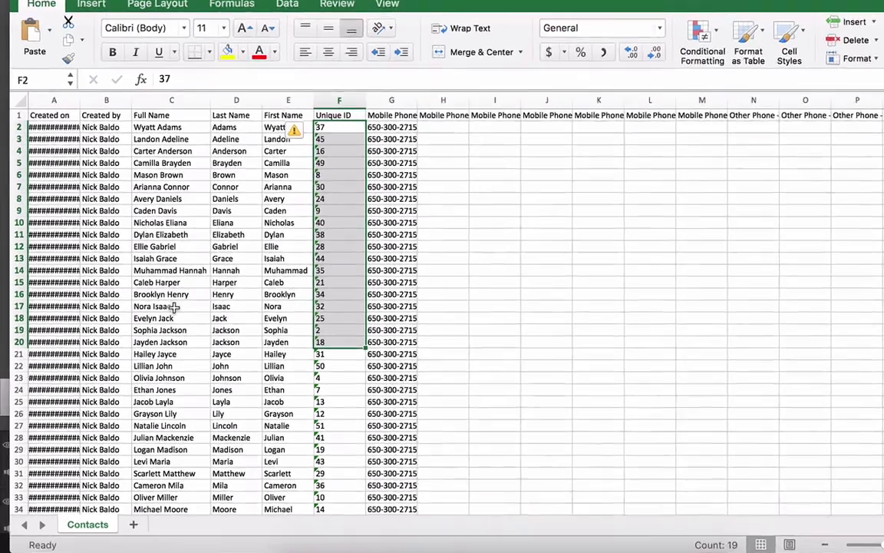
- Edit row 17's last name in D17 and enter the contact's new mobile number in G17
{"action": "left_click", "coordinate": [151, 306]}
{"action": "left_click", "coordinate": [196, 305]}
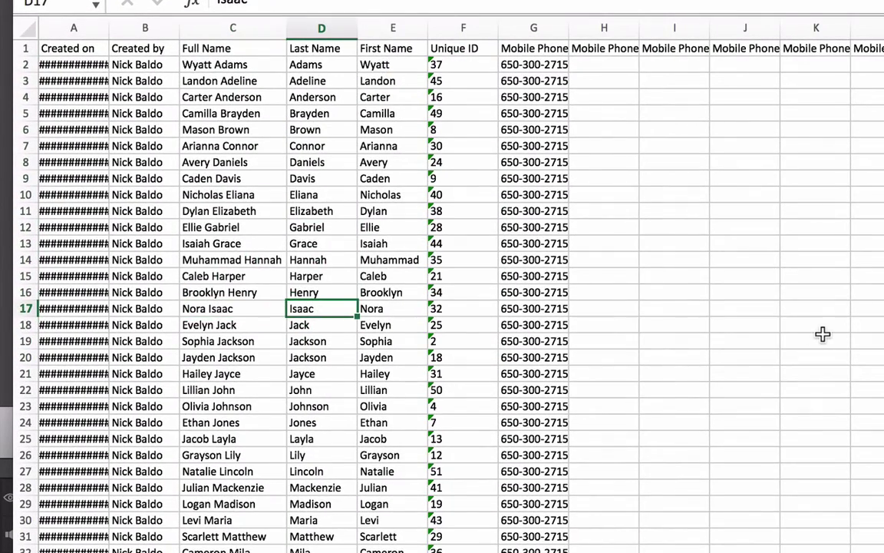
{"action": "type", "text": "d"}
{"action": "key", "text": "super+z"}
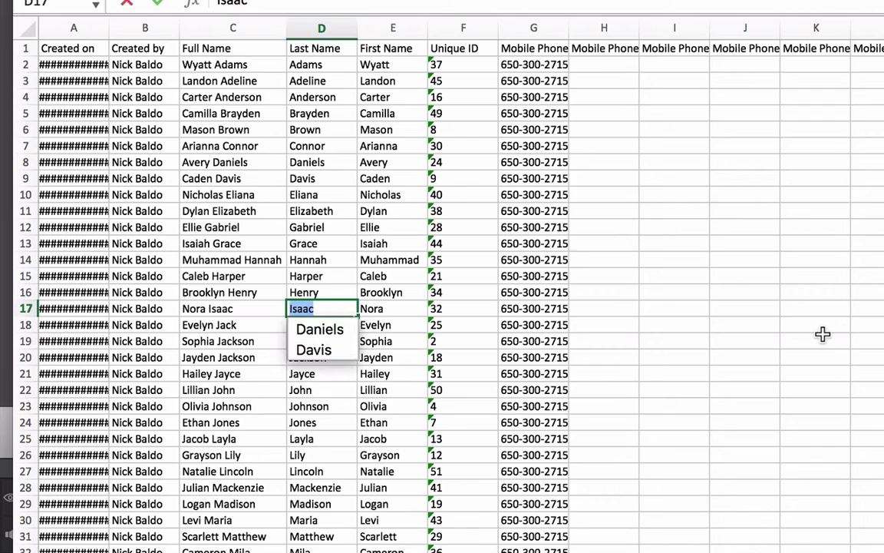
{"action": "key", "text": "Tab"}
{"action": "type", "text": "s"}
{"action": "key", "text": "super+z"}
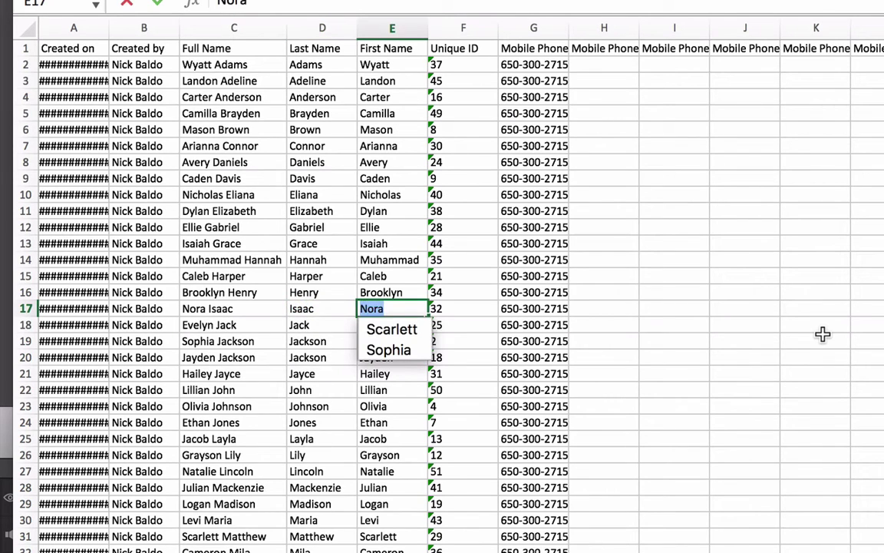
{"action": "key", "text": "shift+Tab"}
{"action": "left_click", "coordinate": [253, 4]}
{"action": "type", "text": "s"}
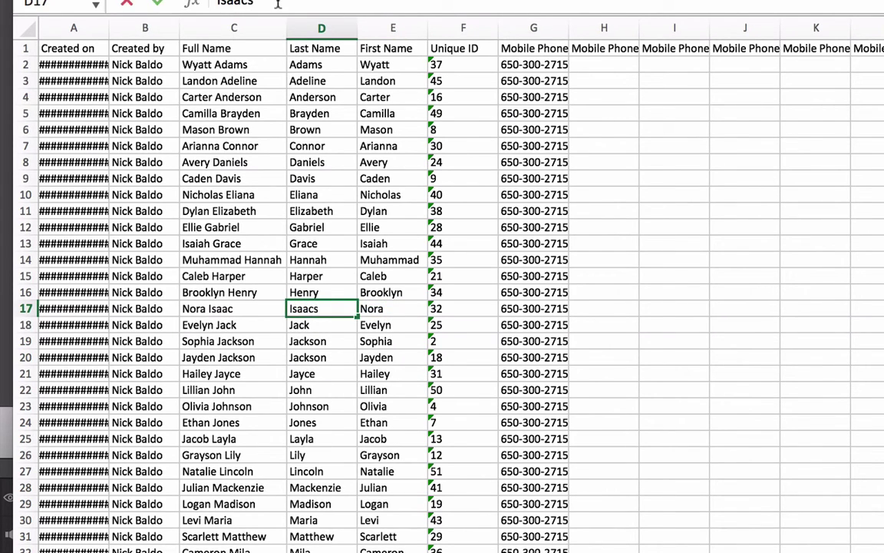
{"action": "key", "text": "Tab"}
{"action": "key", "text": "Tab"}
{"action": "key", "text": "Tab"}
{"action": "type", "text": "716"}
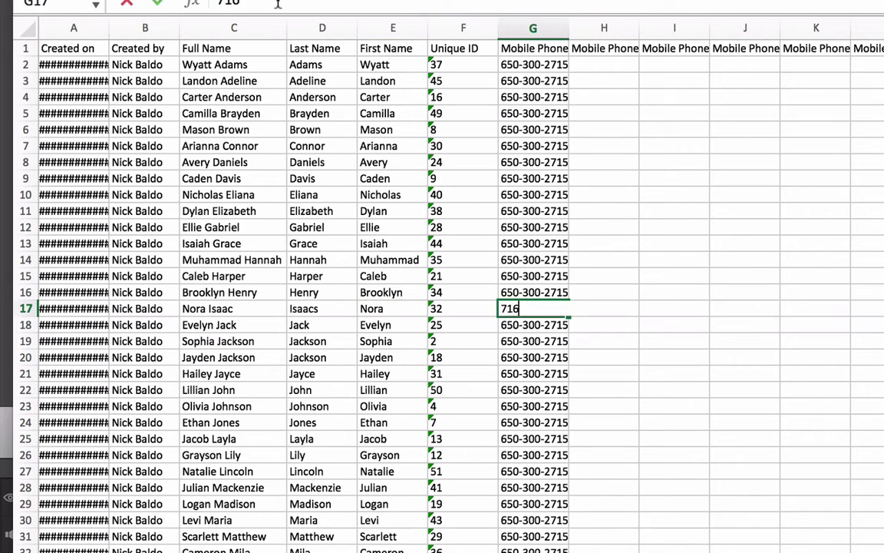
{"action": "type", "text": "-555-5555"}
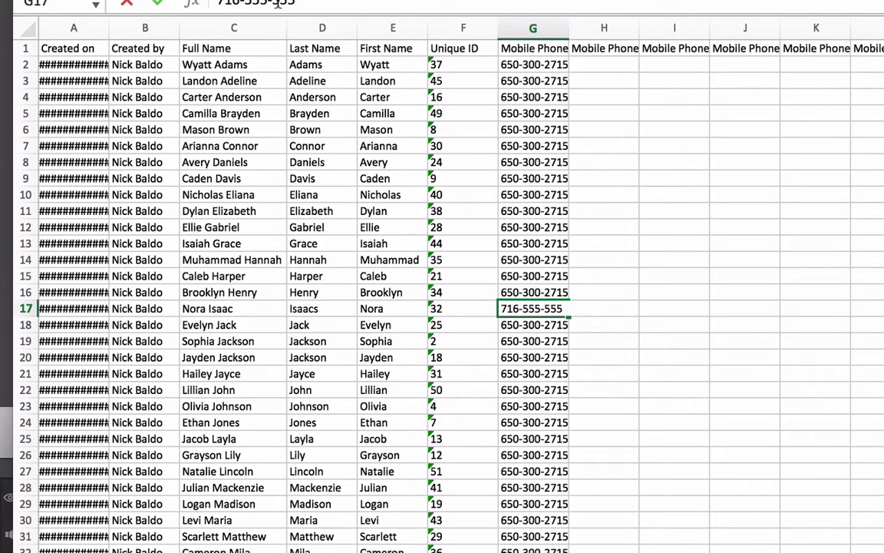
{"action": "key", "text": "Tab"}
- Retype the respelled first name in cell E21 for row 21's contact
{"action": "key", "text": "Left"}
{"action": "key", "text": "Down"}
{"action": "key", "text": "Left"}
{"action": "key", "text": "Down"}
{"action": "key", "text": "Down"}
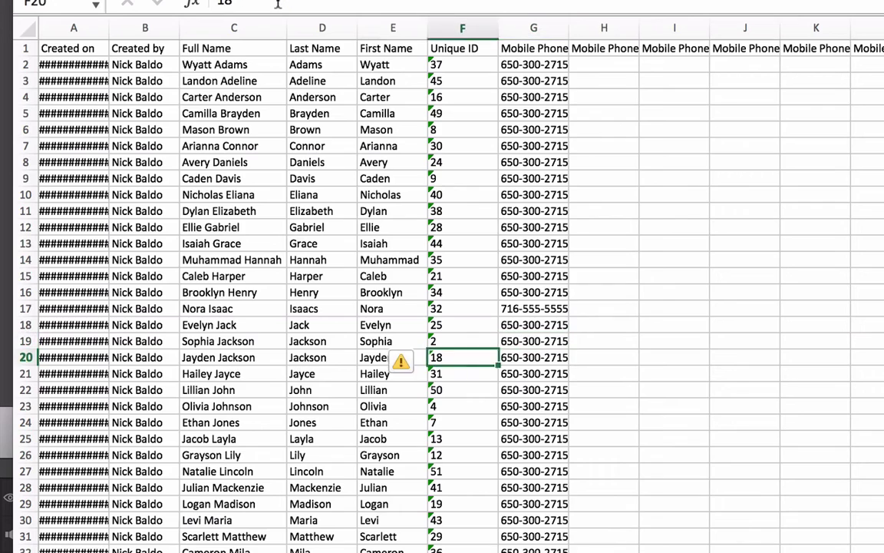
{"action": "key", "text": "Left"}
{"action": "key", "text": "Down"}
{"action": "key", "text": "Left"}
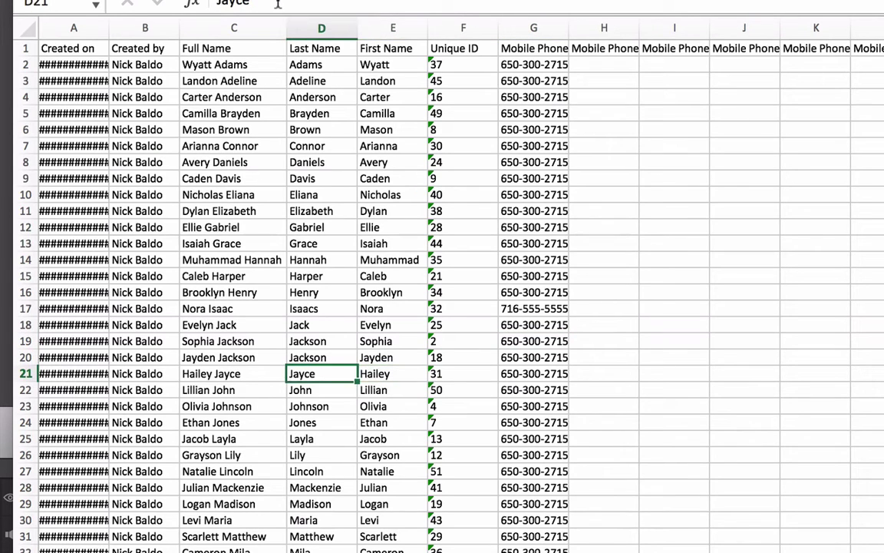
{"action": "key", "text": "Right"}
{"action": "type", "text": "Haley"}
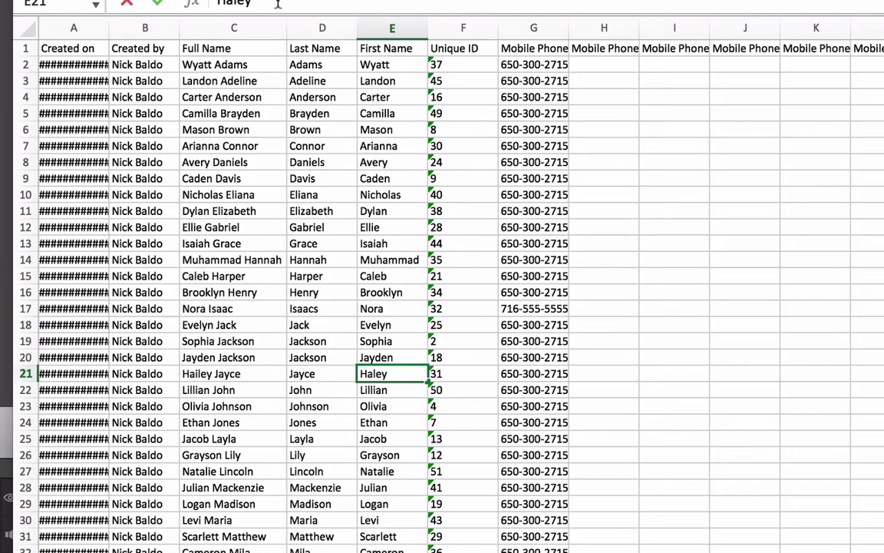
{"action": "key", "text": "Tab"}
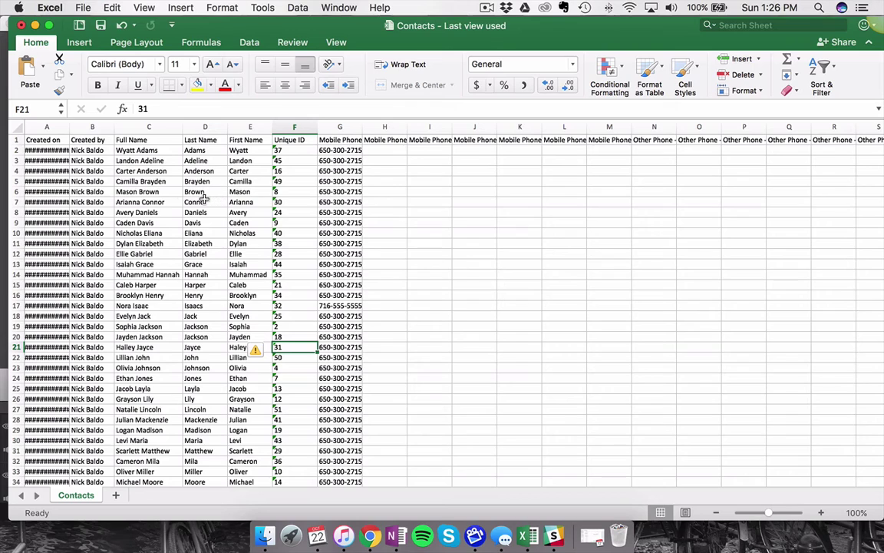
- Review the edited last name, first name and mobile cells and the Unique IDs 30, 24, 9, 40
{"action": "left_click", "coordinate": [189, 201]}
{"action": "left_click", "coordinate": [248, 191]}
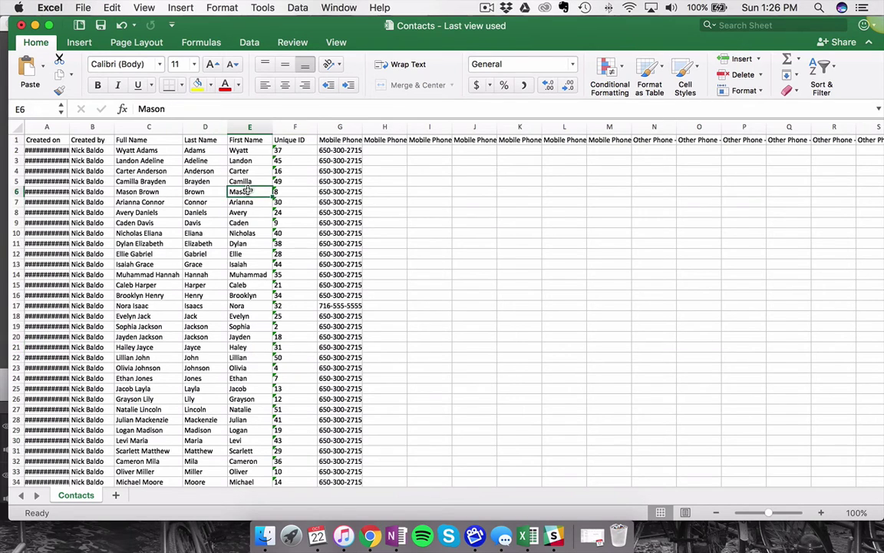
{"action": "left_click", "coordinate": [345, 192]}
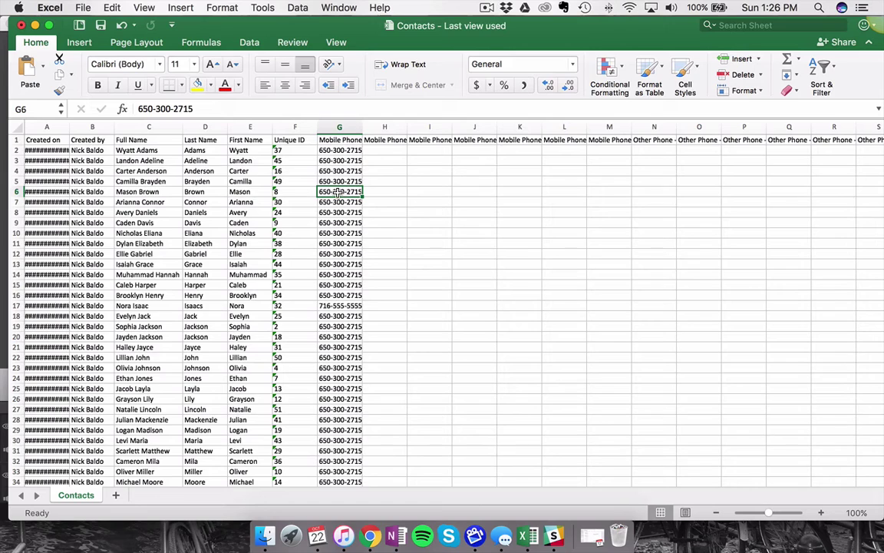
{"action": "left_click_drag", "start_coordinate": [288, 203], "coordinate": [291, 230]}
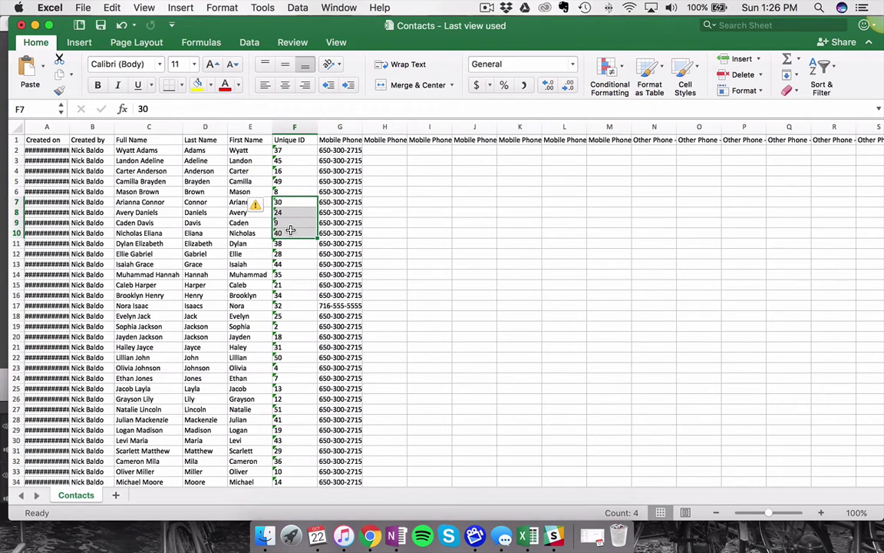
- Save a copy of the workbook to the Desktop as UPload and return to Podio in Chrome
{"action": "left_click", "coordinate": [81, 8]}
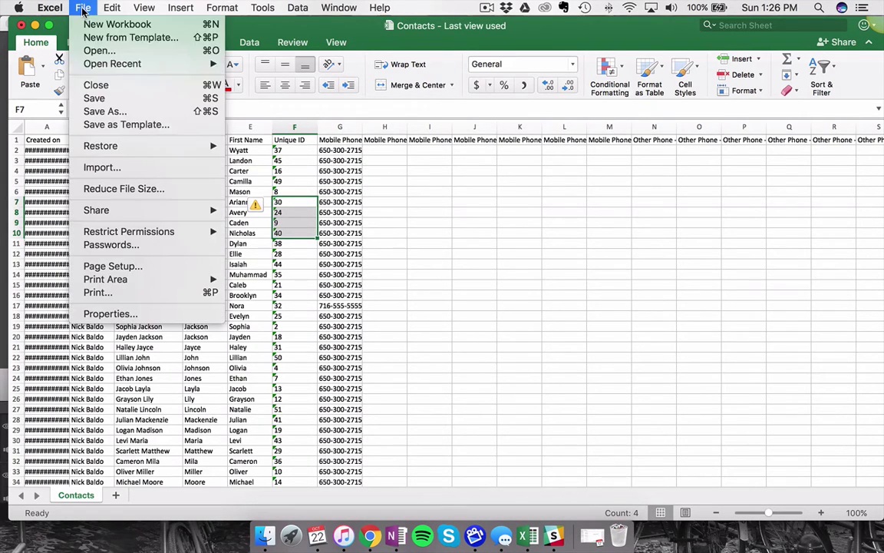
{"action": "left_click", "coordinate": [111, 113]}
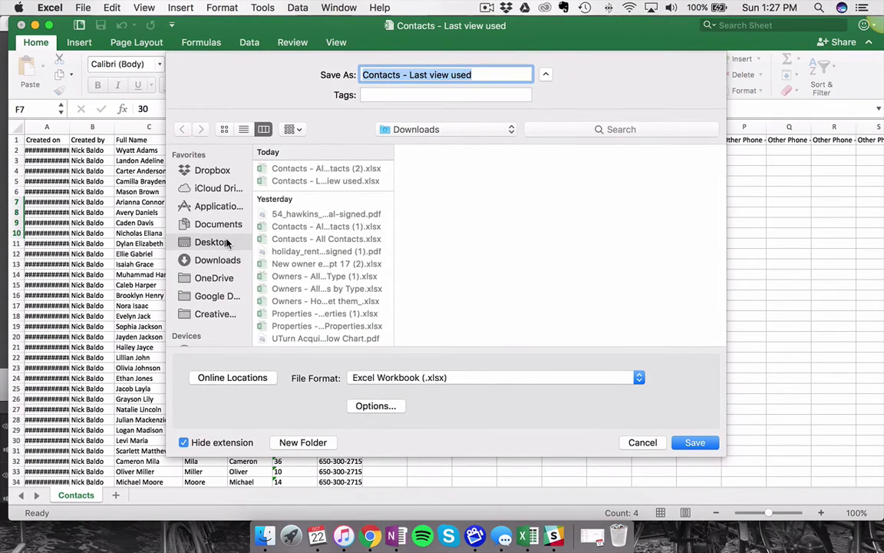
{"action": "left_click", "coordinate": [228, 243]}
{"action": "type", "text": "UPload"}
{"action": "key", "text": "Return"}
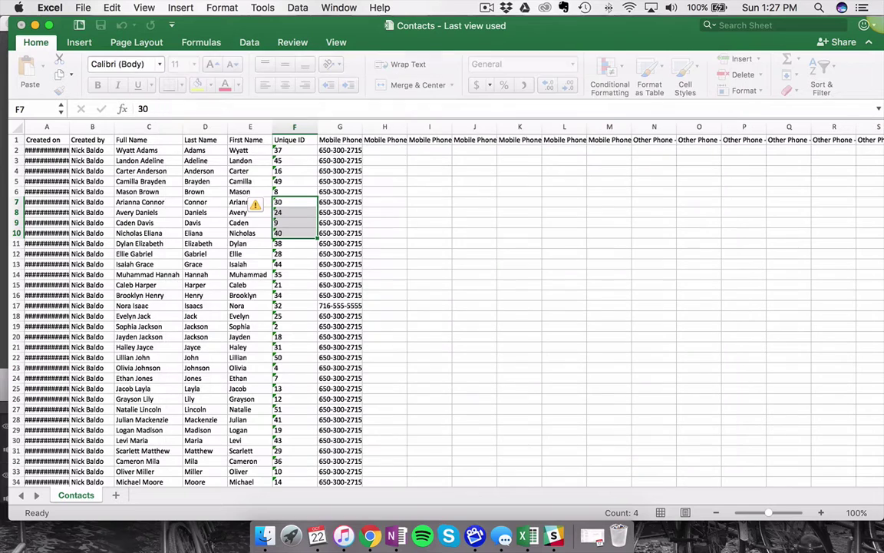
{"action": "left_click", "coordinate": [370, 536]}
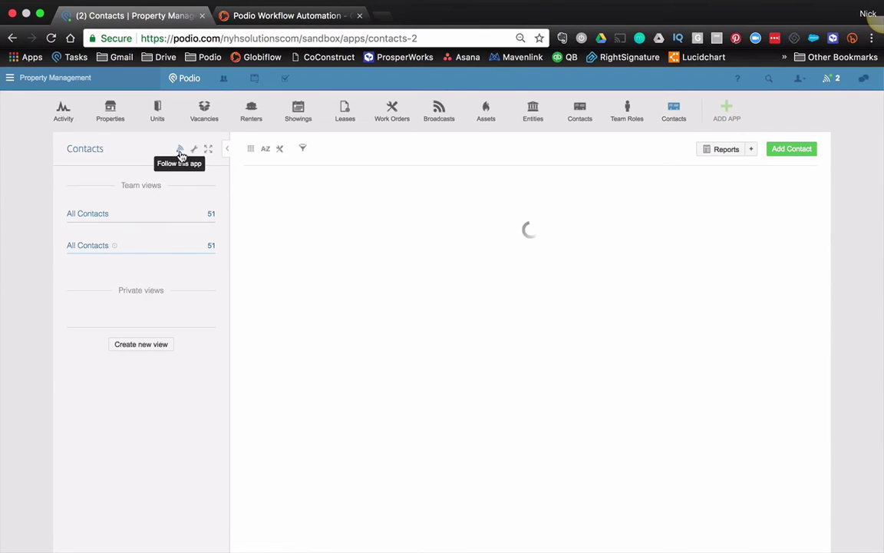
- Start an Excel Import into Contacts and upload UPload.xlsx from the Desktop
{"action": "left_click", "coordinate": [194, 149]}
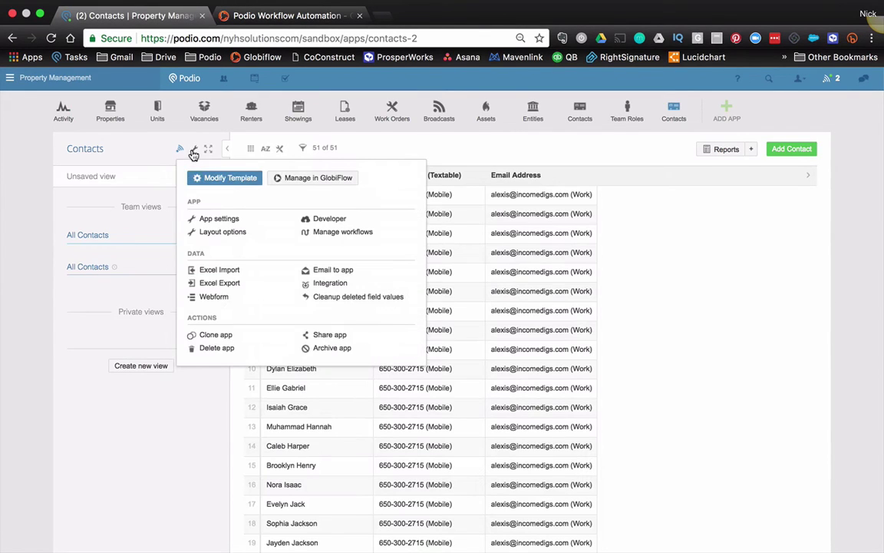
{"action": "left_click", "coordinate": [209, 272]}
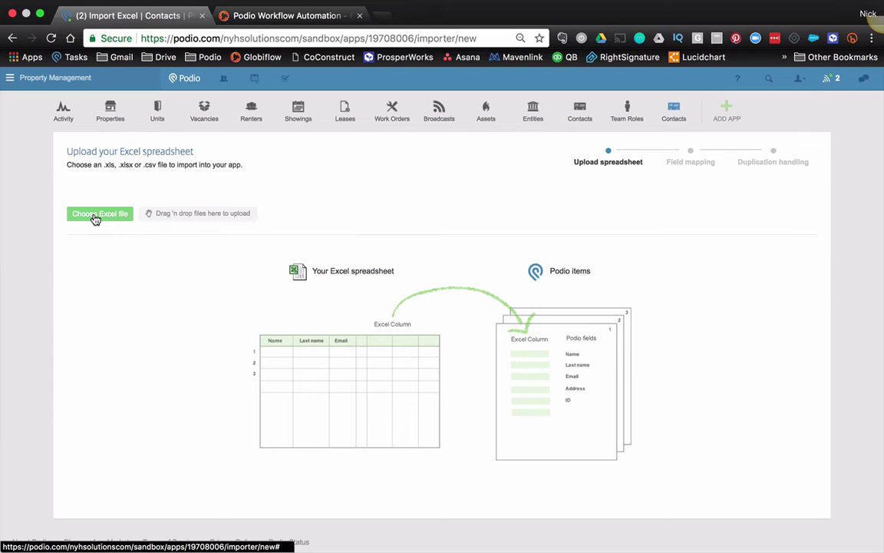
{"action": "left_click", "coordinate": [106, 214]}
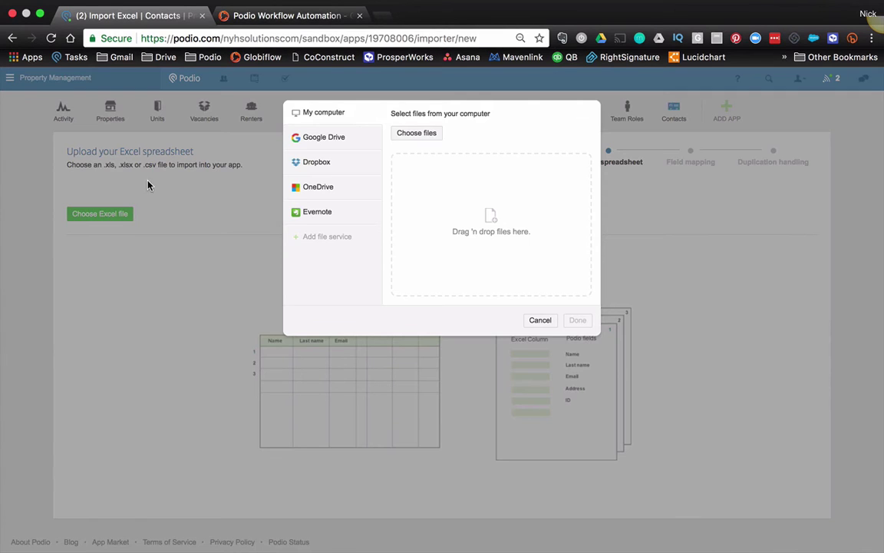
{"action": "left_click", "coordinate": [407, 133]}
{"action": "left_click", "coordinate": [328, 76]}
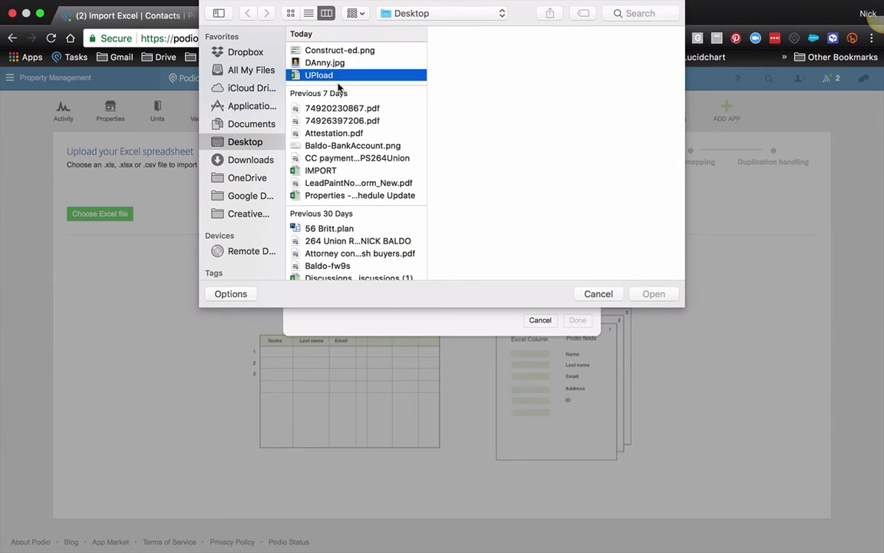
{"action": "left_click", "coordinate": [653, 293]}
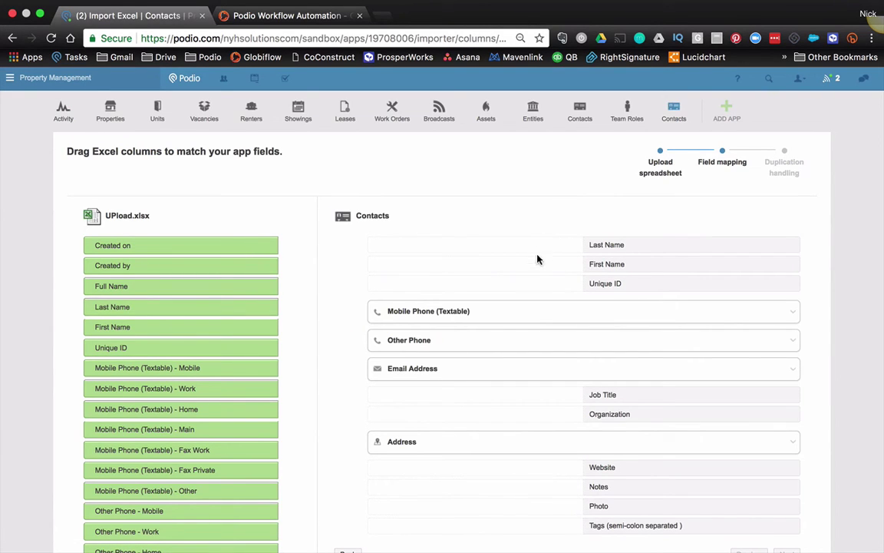
- Map Unique ID, First Name, Last Name and the mobile column to Mobile Phone (Textable), then proceed
{"action": "left_click_drag", "start_coordinate": [136, 346], "coordinate": [400, 284]}
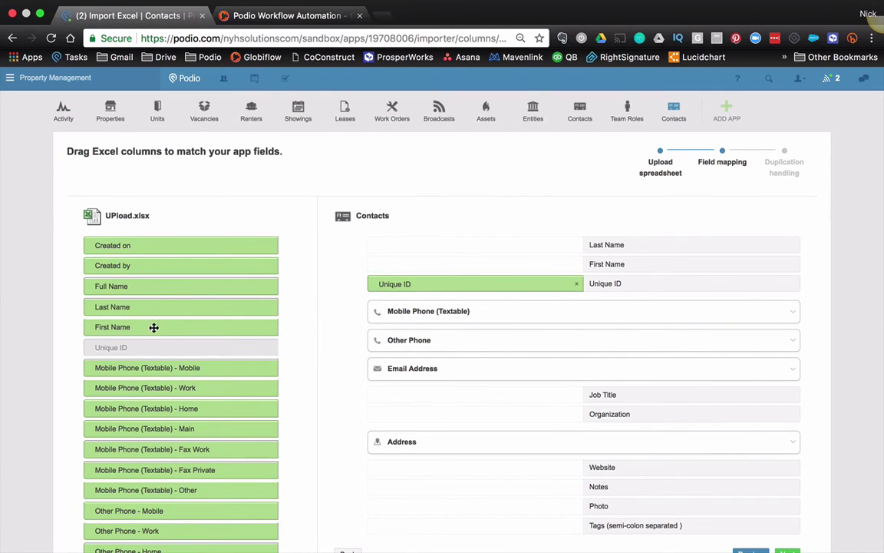
{"action": "left_click_drag", "start_coordinate": [182, 329], "coordinate": [399, 265]}
{"action": "left_click_drag", "start_coordinate": [184, 306], "coordinate": [363, 245]}
{"action": "left_click", "coordinate": [397, 318]}
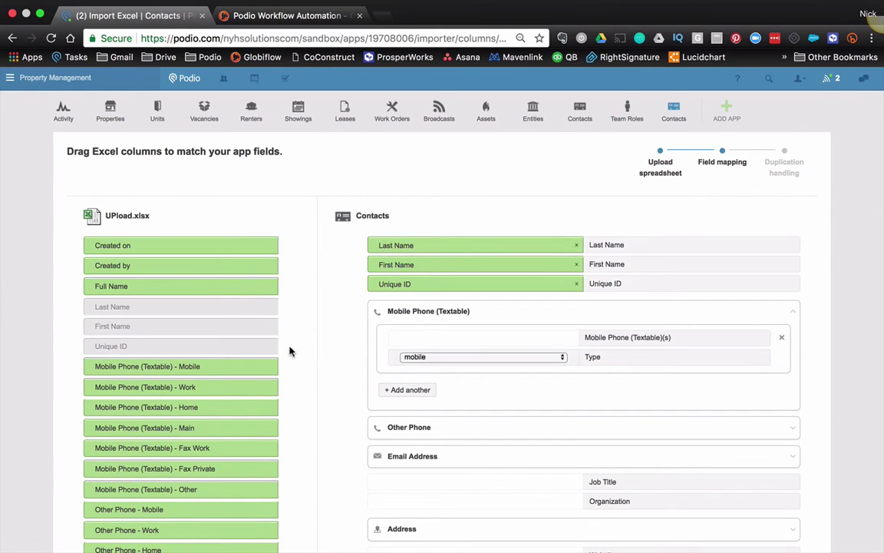
{"action": "scroll", "coordinate": [296, 352], "scroll_direction": "down", "scroll_amount": 2}
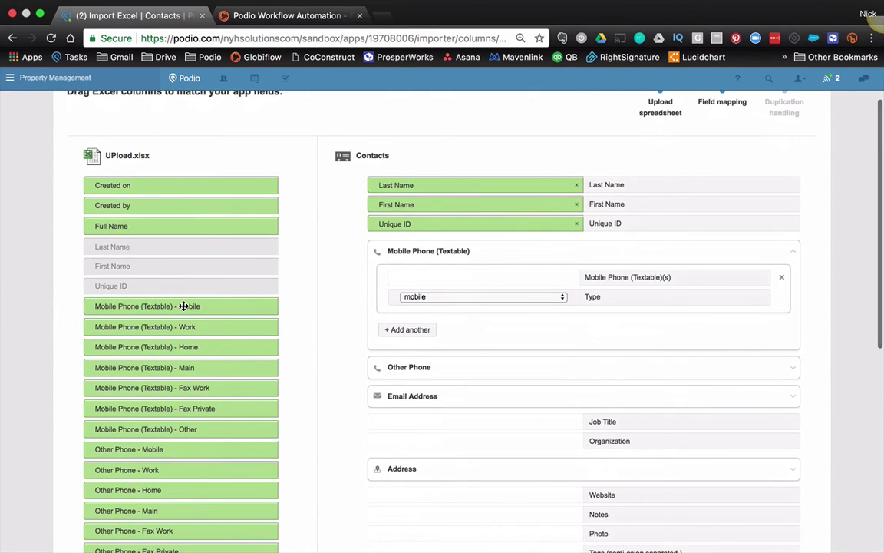
{"action": "left_click_drag", "start_coordinate": [183, 305], "coordinate": [438, 280]}
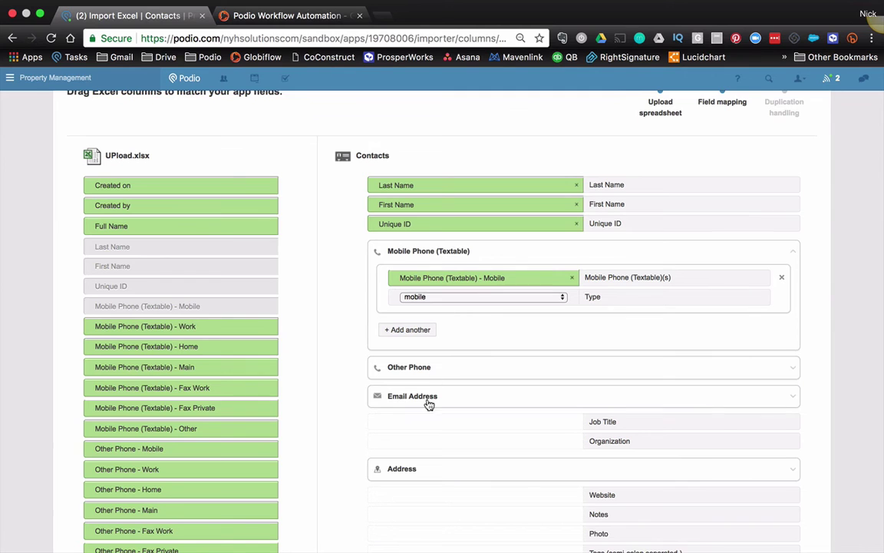
{"action": "scroll", "coordinate": [557, 438], "scroll_direction": "down", "scroll_amount": 5}
{"action": "scroll", "coordinate": [557, 435], "scroll_direction": "up", "scroll_amount": 4}
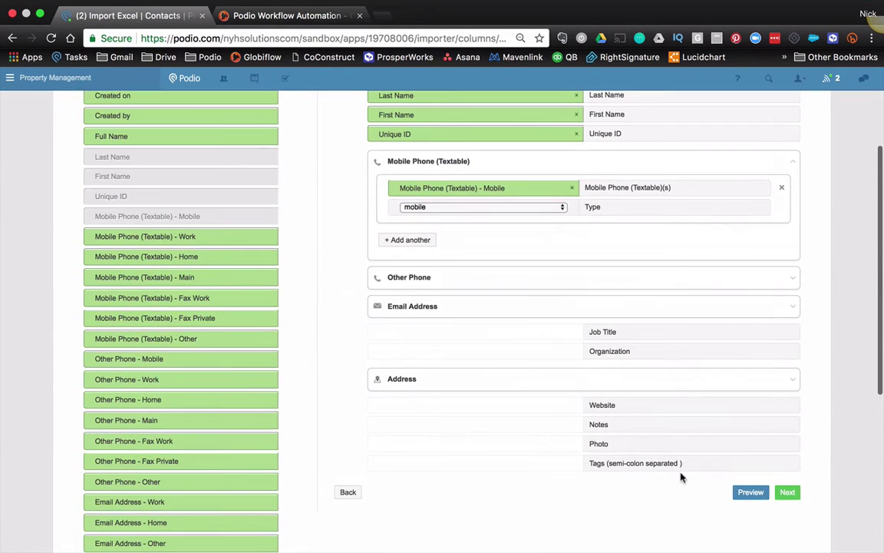
{"action": "left_click", "coordinate": [786, 491]}
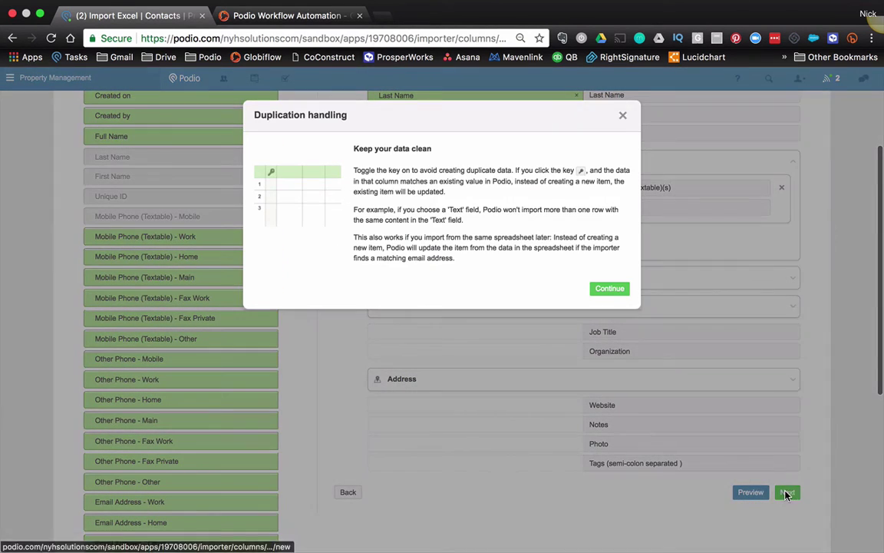
- Switch the duplicate-matching key from Last Name to Unique ID for the 51-row import
{"action": "left_click", "coordinate": [609, 290]}
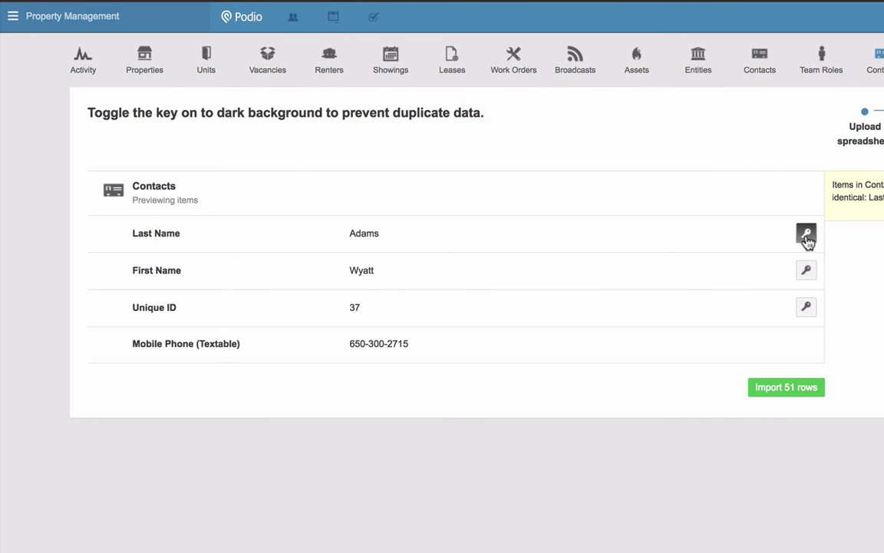
{"action": "left_click", "coordinate": [807, 239]}
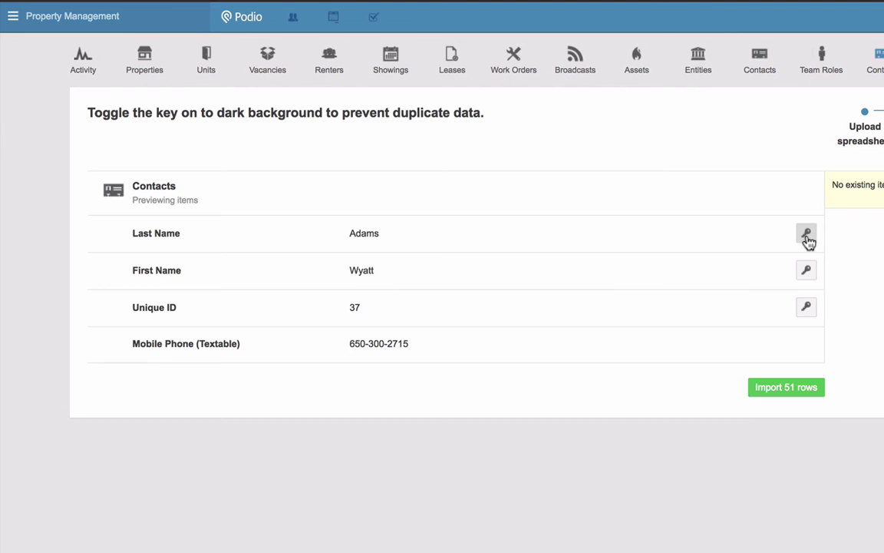
{"action": "left_click", "coordinate": [807, 311]}
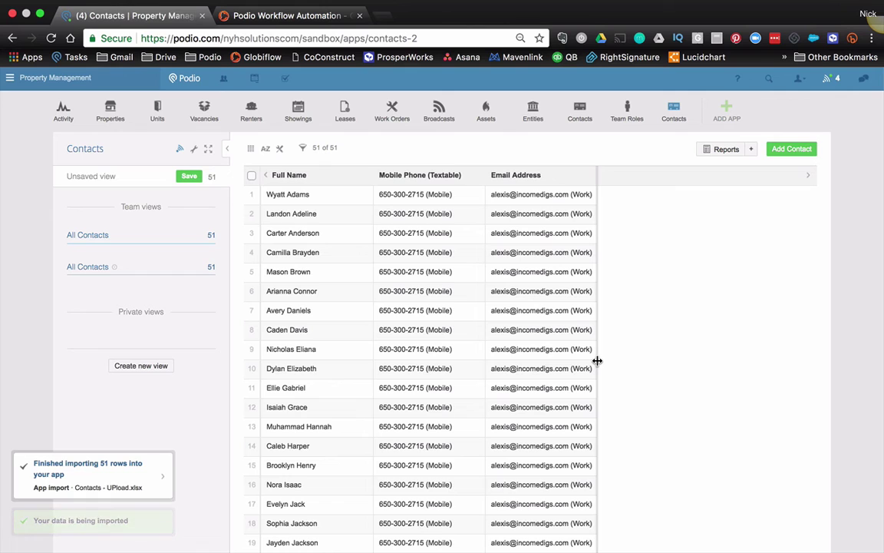
- Open the second All Contacts view and search for 'nora' to confirm the updated mobile number
{"action": "left_click", "coordinate": [86, 267]}
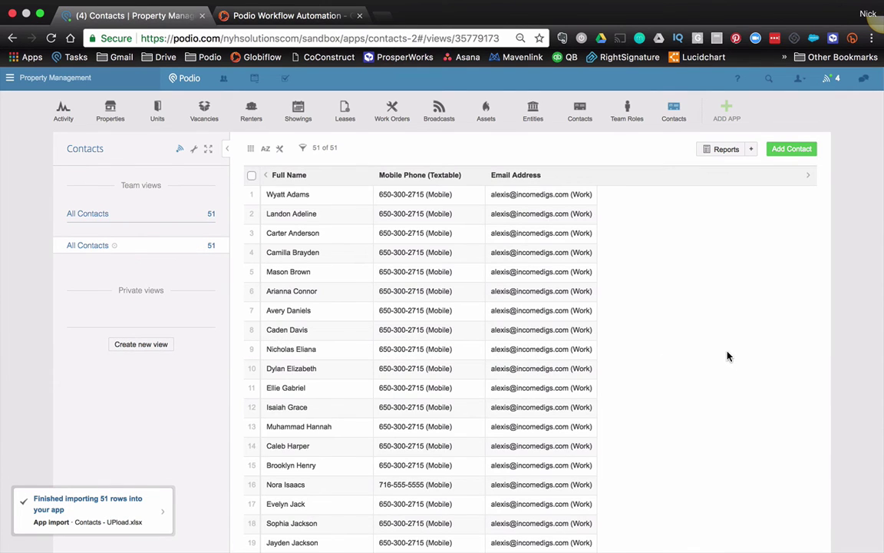
{"action": "key", "text": "super+f"}
{"action": "type", "text": "nora"}
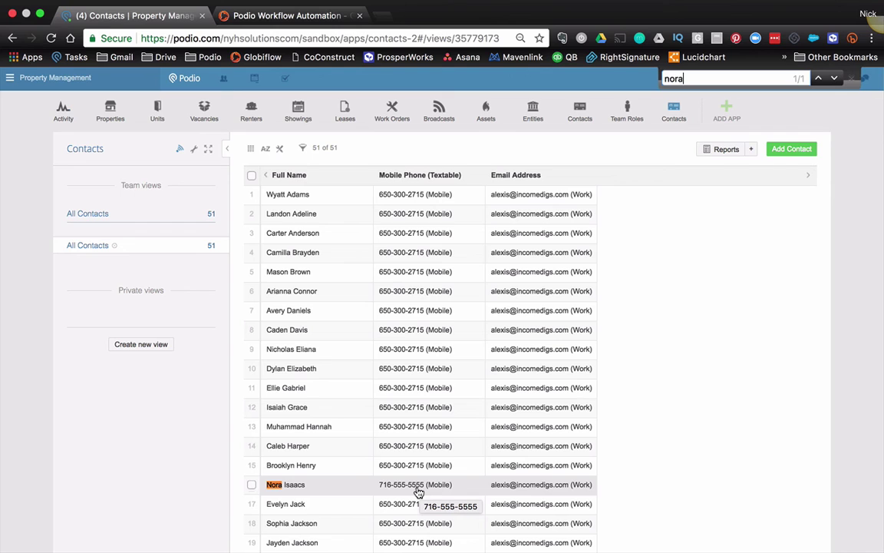
{"action": "scroll", "coordinate": [419, 495], "scroll_direction": "down", "scroll_amount": 5}
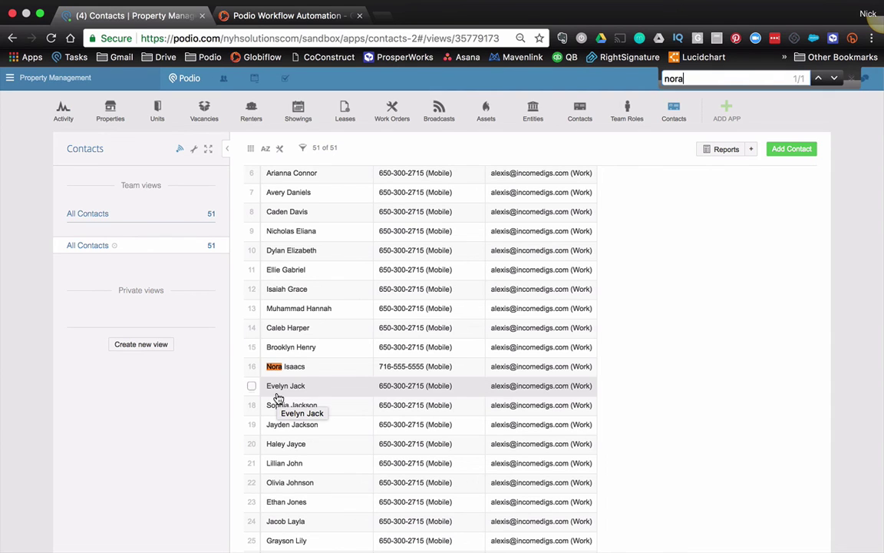
- In Globiflow, view the Contacts New Item flow that triggers Populate Unique ID
{"action": "left_click", "coordinate": [302, 18]}
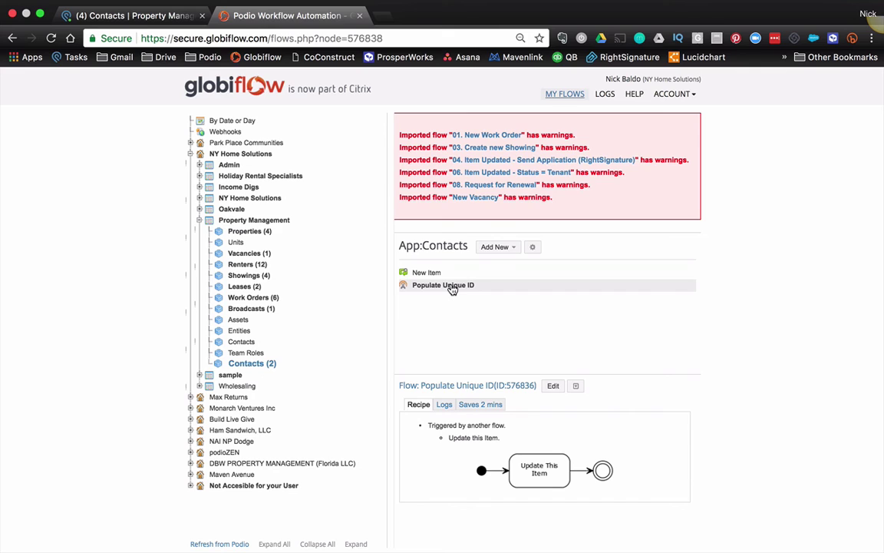
{"action": "left_click", "coordinate": [432, 274]}
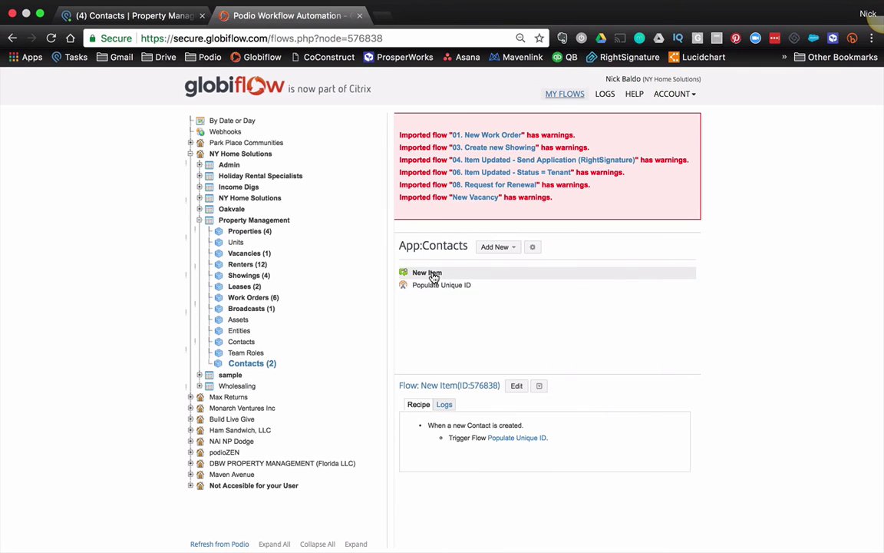